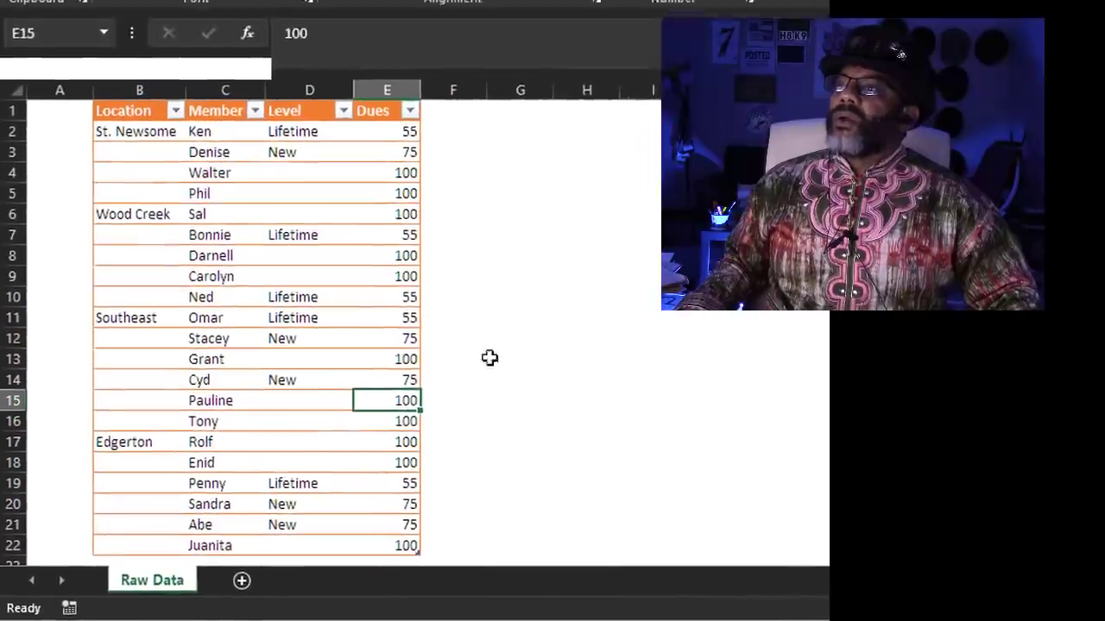
Load the raw data table into Power Query with From Table/Range
{"action": "left_click", "coordinate": [223, 280]}
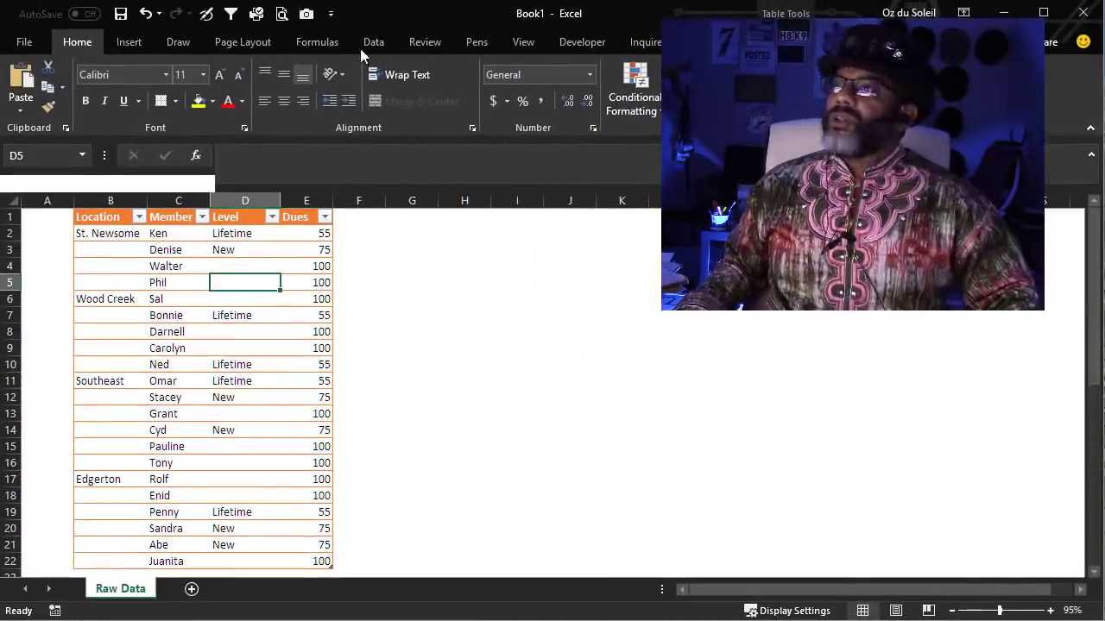
{"action": "left_click", "coordinate": [376, 37]}
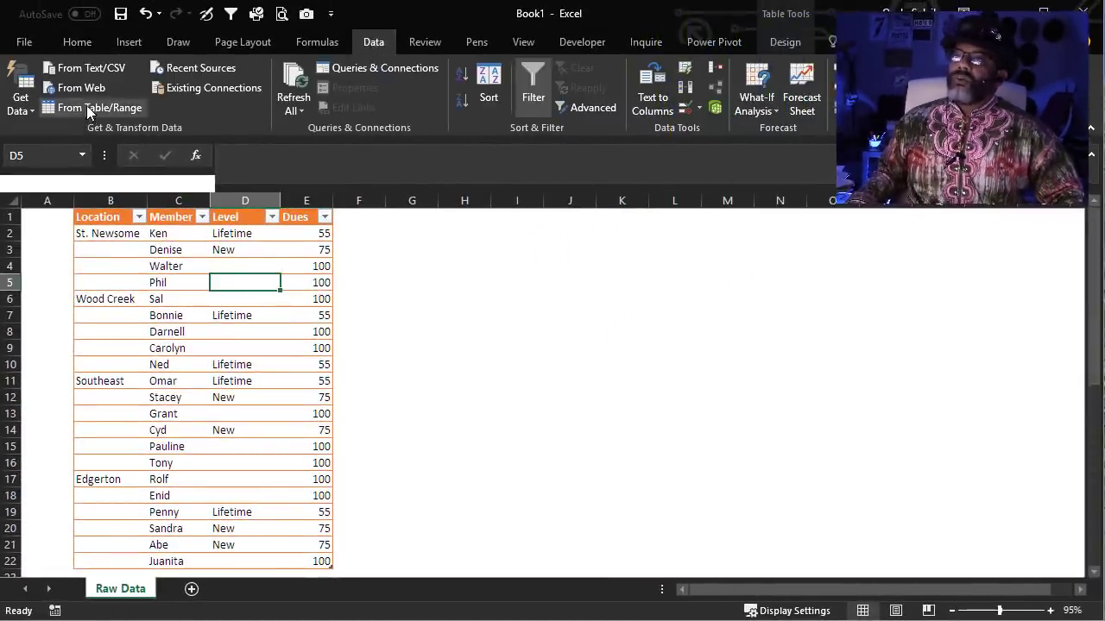
{"action": "left_click", "coordinate": [89, 107]}
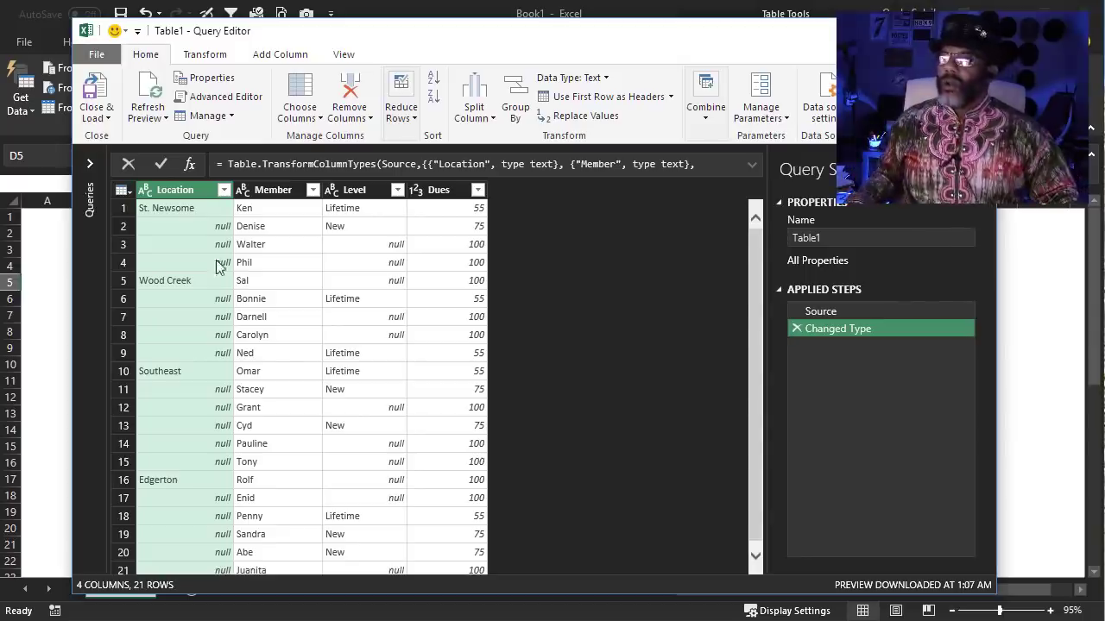
Keep only the Location column, filter out nulls, and load the four locations to a new sheet
{"action": "right_click", "coordinate": [176, 197]}
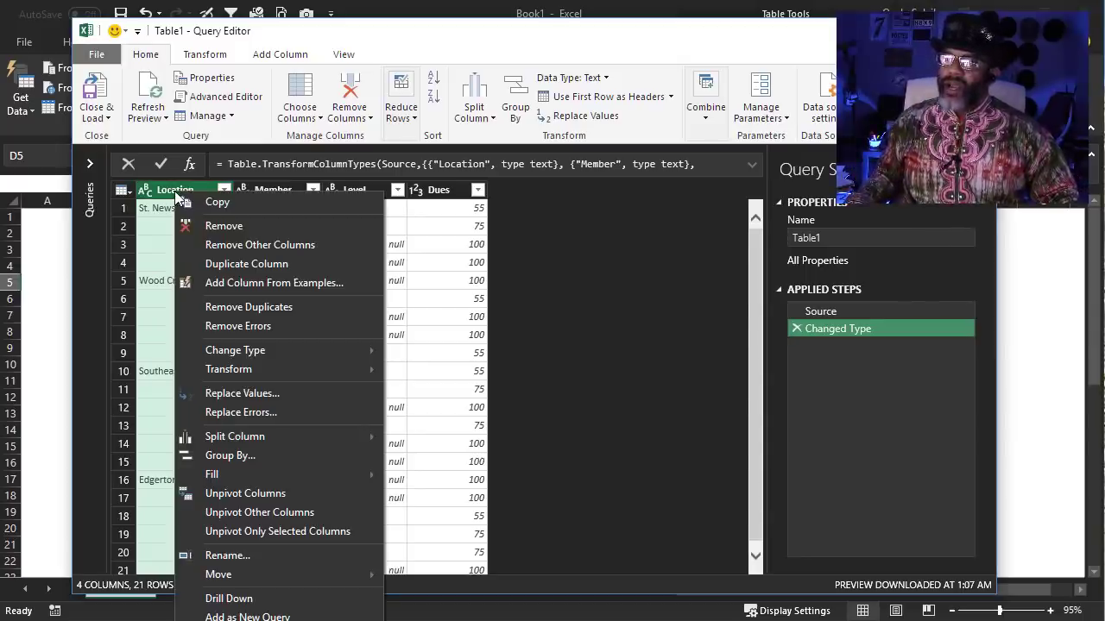
{"action": "left_click", "coordinate": [232, 248]}
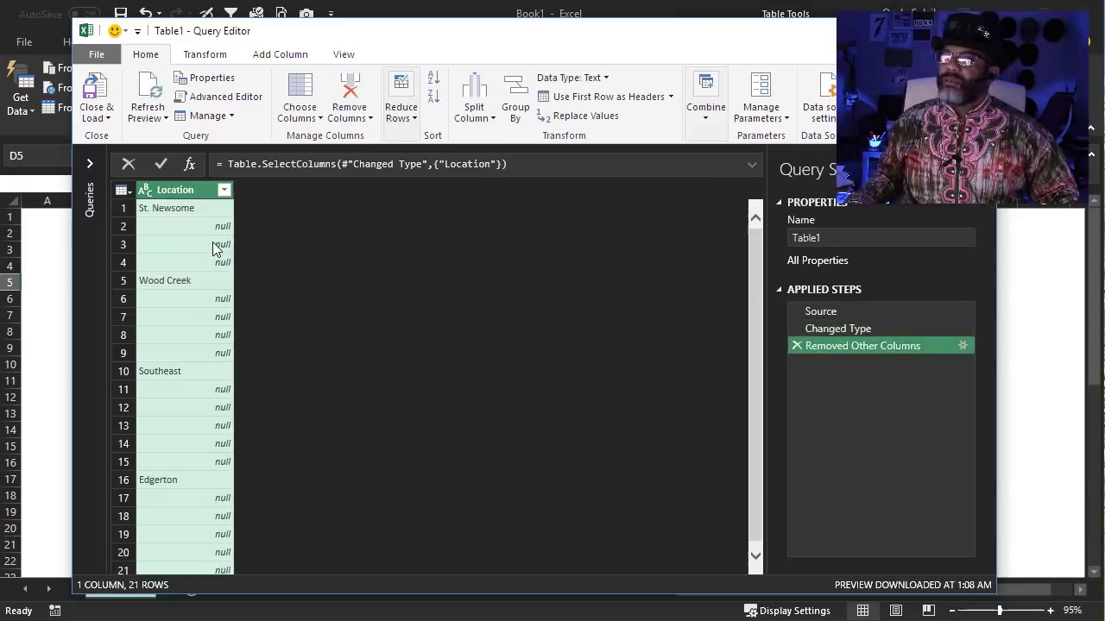
{"action": "left_click", "coordinate": [223, 190]}
{"action": "left_click", "coordinate": [260, 393]}
{"action": "left_click", "coordinate": [404, 489]}
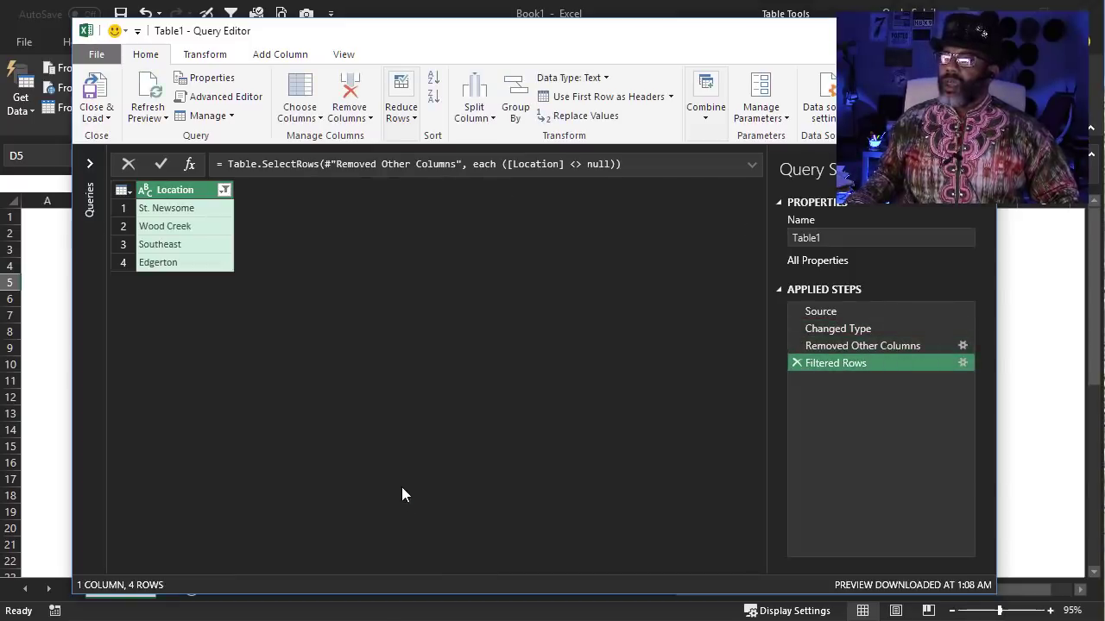
{"action": "left_click", "coordinate": [96, 85]}
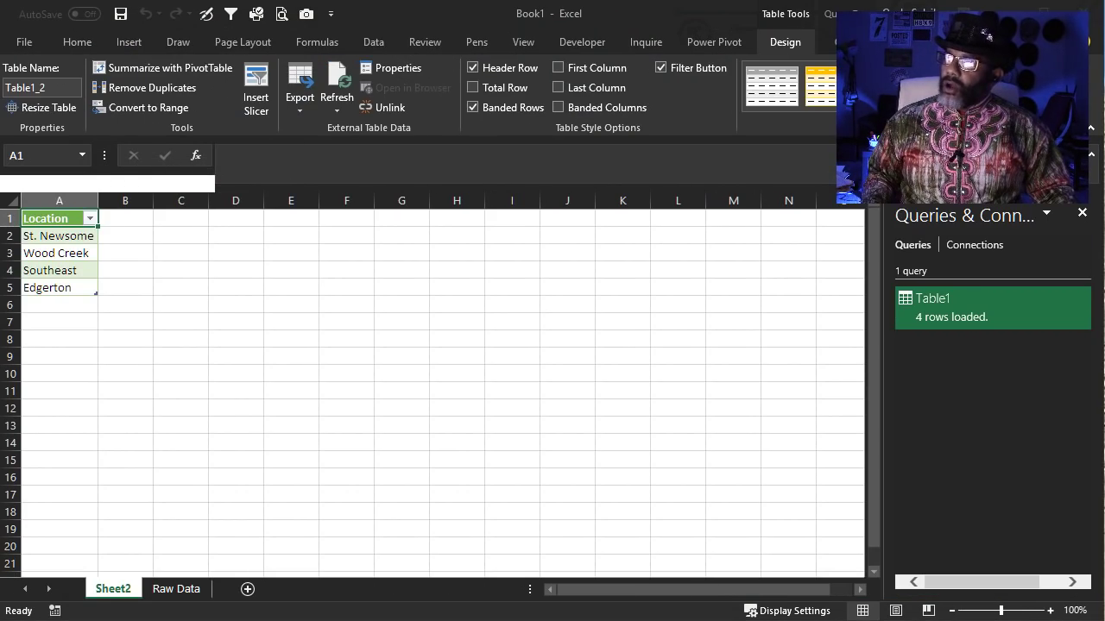
Rename the Table1 query to Locations, then go back to the Raw Data sheet
{"action": "right_click", "coordinate": [951, 295]}
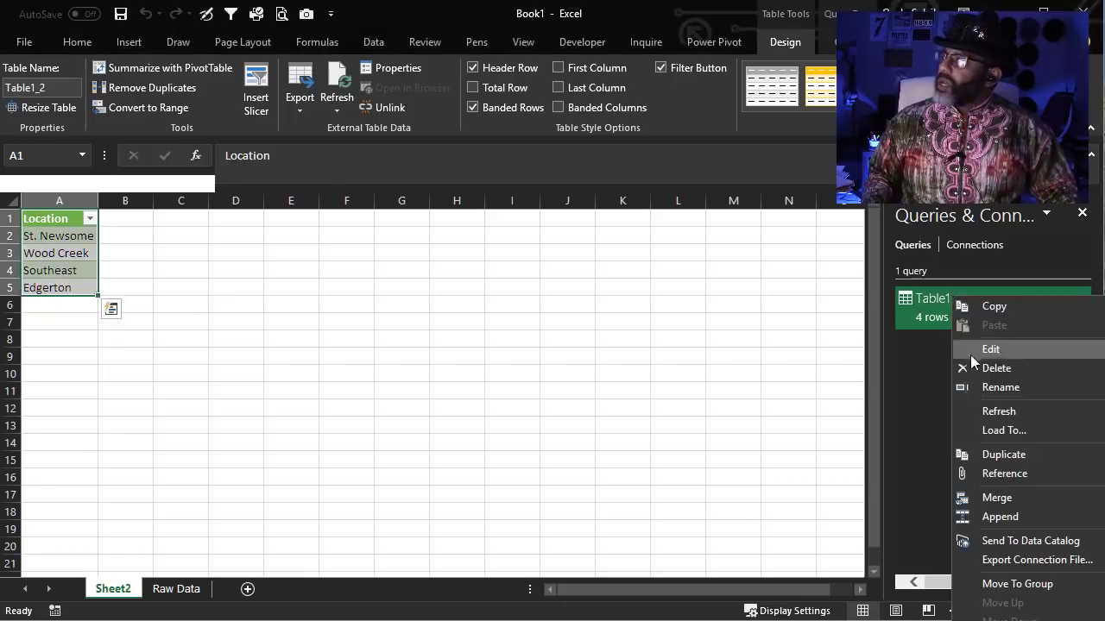
{"action": "left_click", "coordinate": [993, 397]}
{"action": "right_click", "coordinate": [930, 311]}
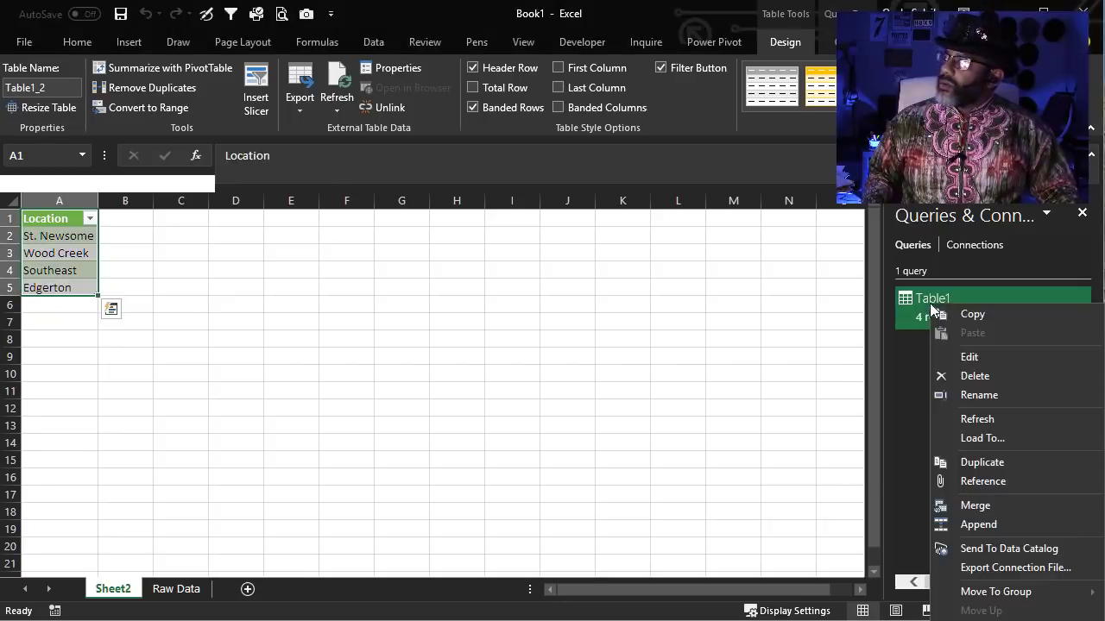
{"action": "left_click", "coordinate": [971, 395]}
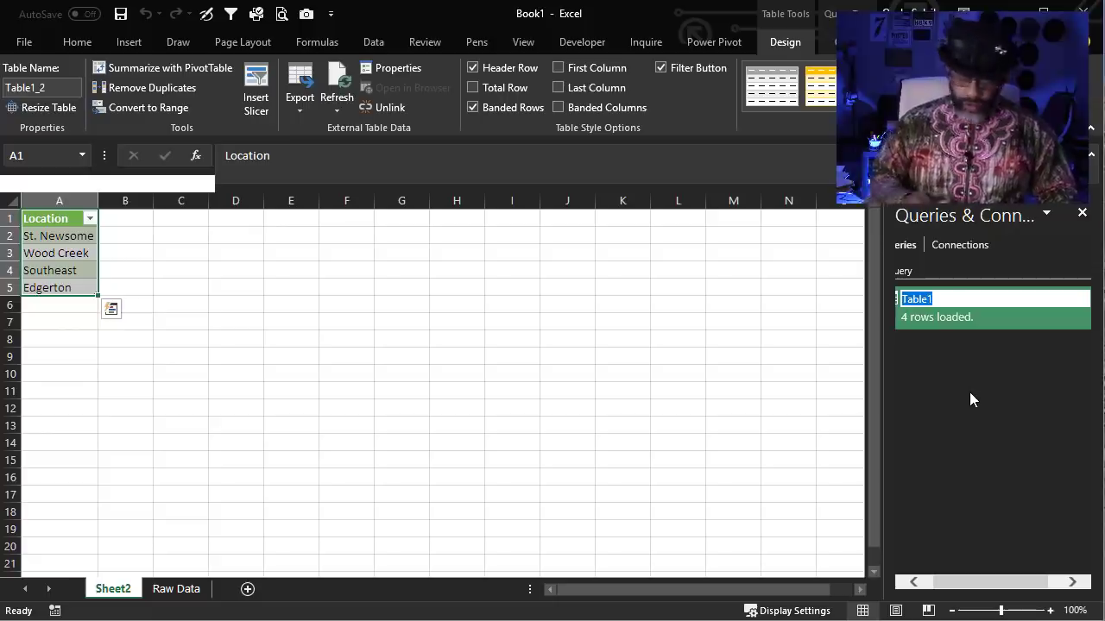
{"action": "type", "text": "Locations"}
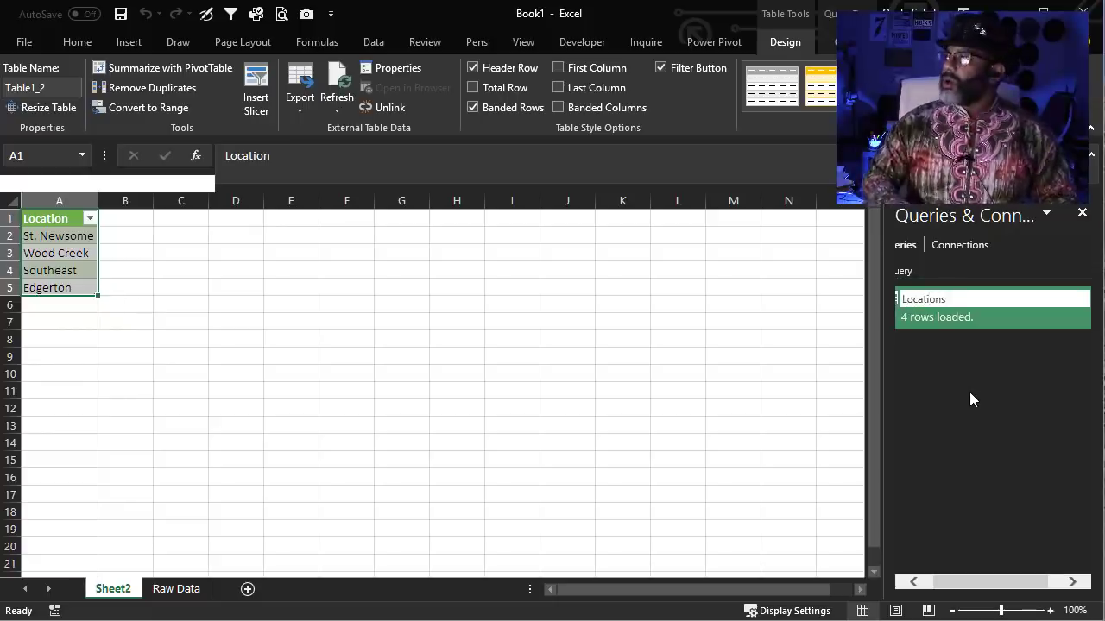
{"action": "key", "text": "Return"}
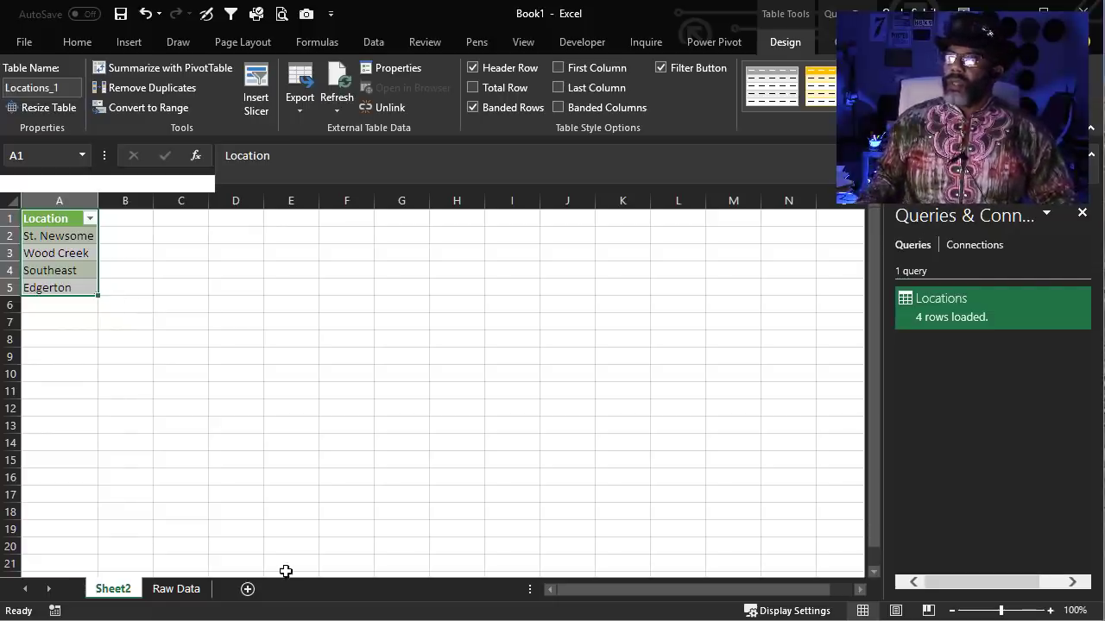
{"action": "left_click", "coordinate": [176, 589]}
{"action": "left_click", "coordinate": [219, 357]}
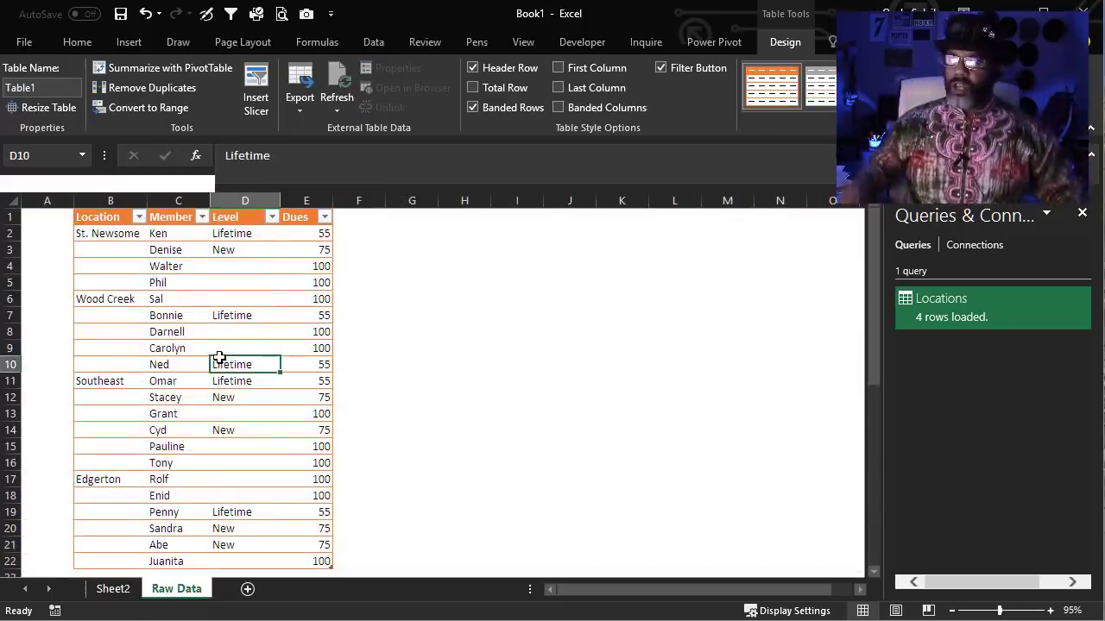
Load the raw data into Power Query and fill the Location column down
{"action": "left_click", "coordinate": [373, 41]}
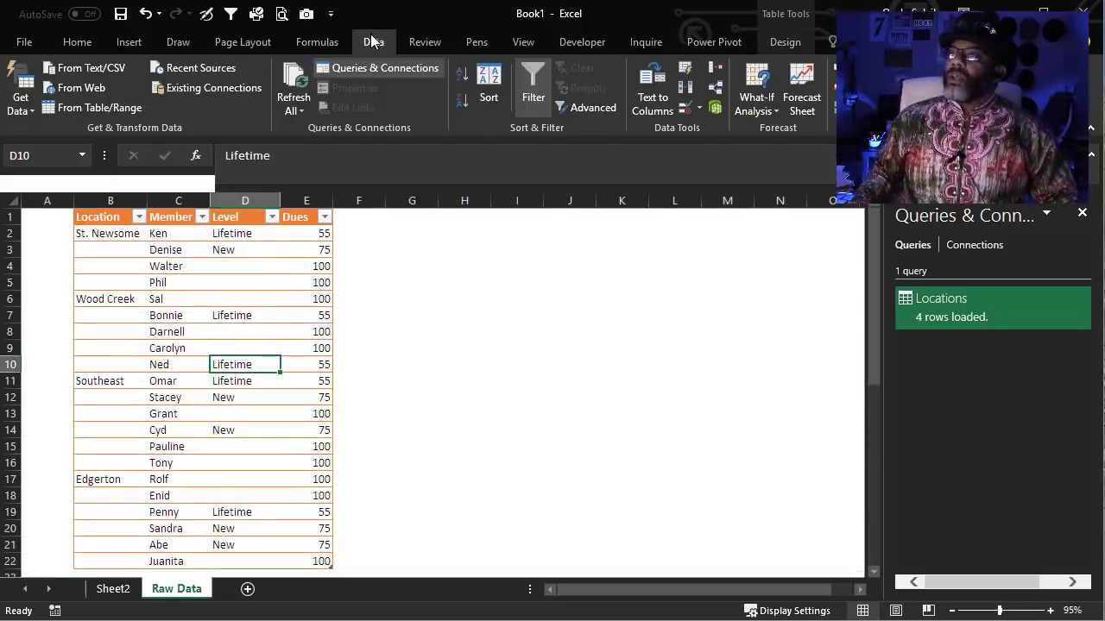
{"action": "left_click", "coordinate": [51, 108]}
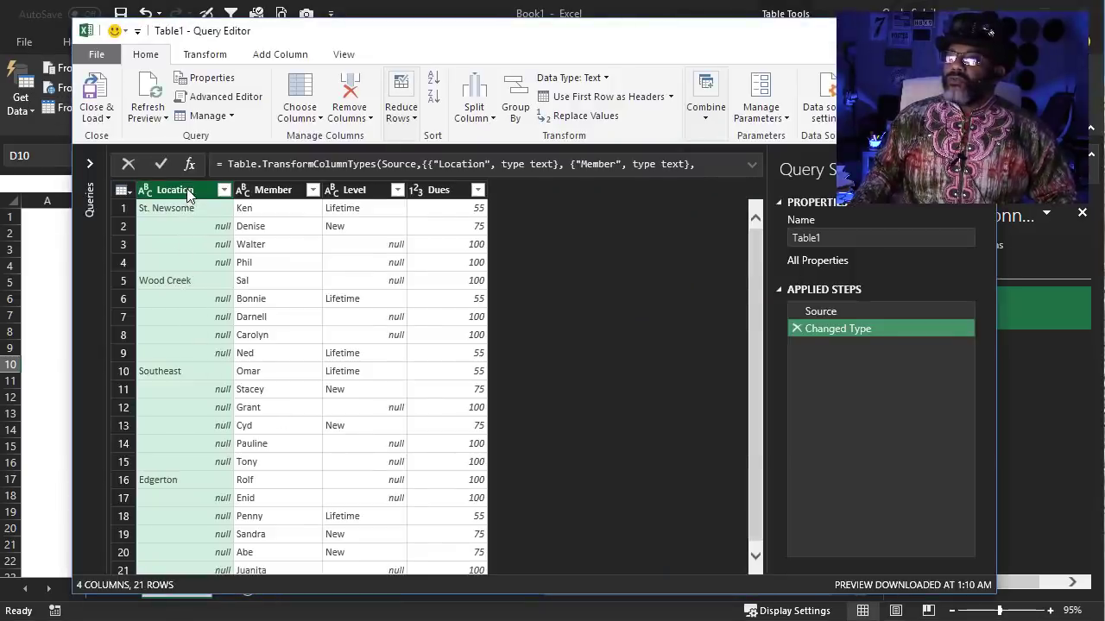
{"action": "right_click", "coordinate": [188, 193]}
{"action": "mouse_move", "coordinate": [228, 476]}
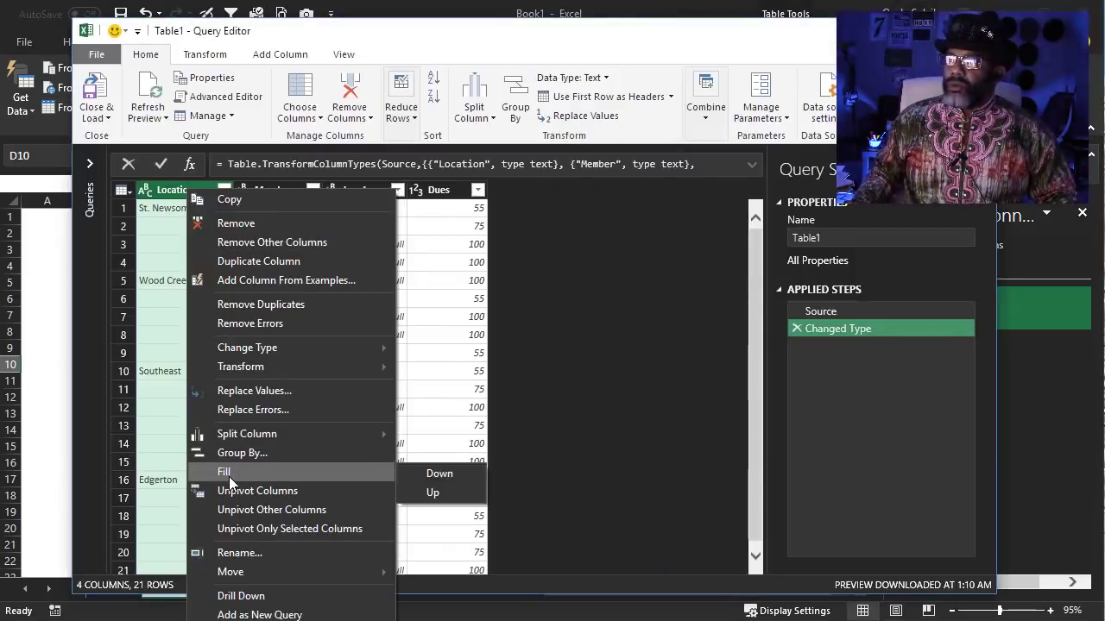
{"action": "left_click", "coordinate": [436, 474]}
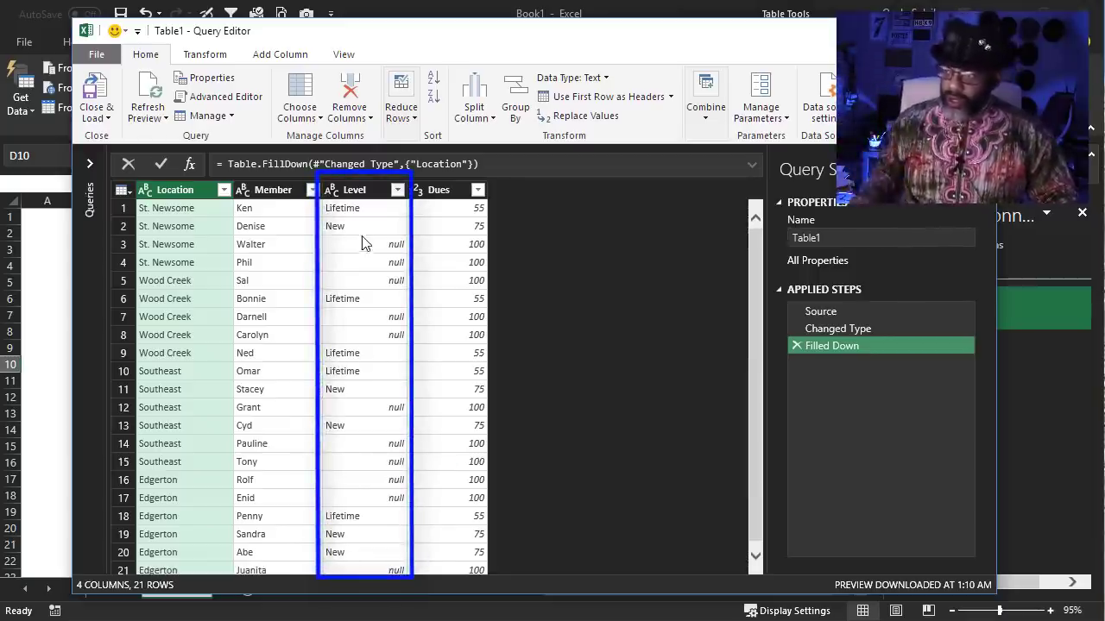
{"action": "key", "text": "Escape"}
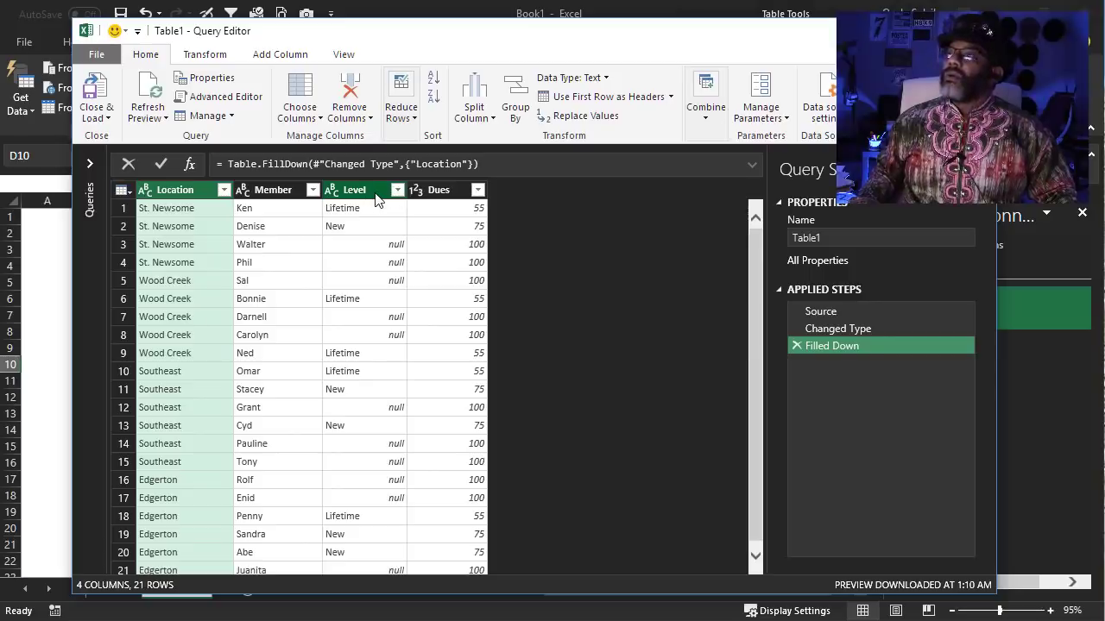
Replace null values in the Level column with Regular
{"action": "left_click", "coordinate": [375, 194]}
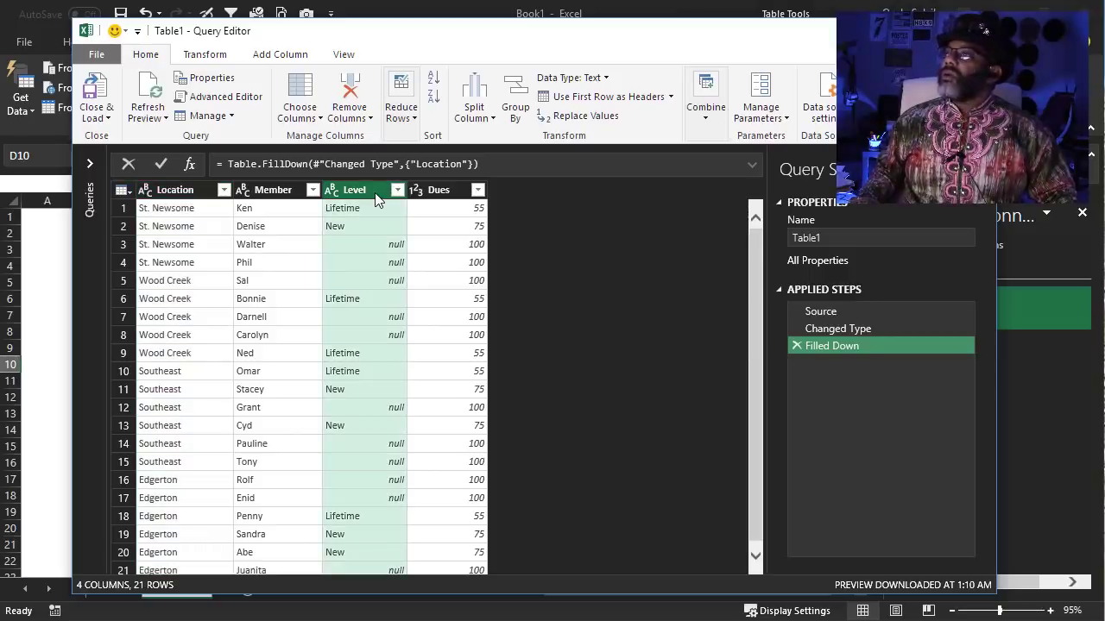
{"action": "left_click", "coordinate": [587, 116]}
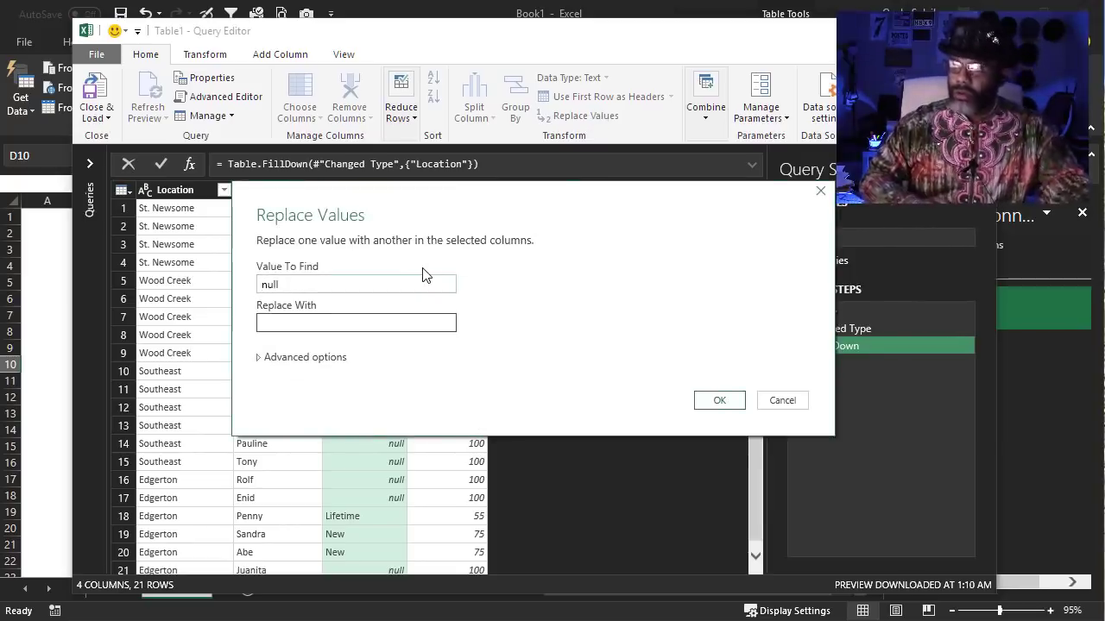
{"action": "left_click", "coordinate": [369, 324]}
{"action": "type", "text": "Regular"}
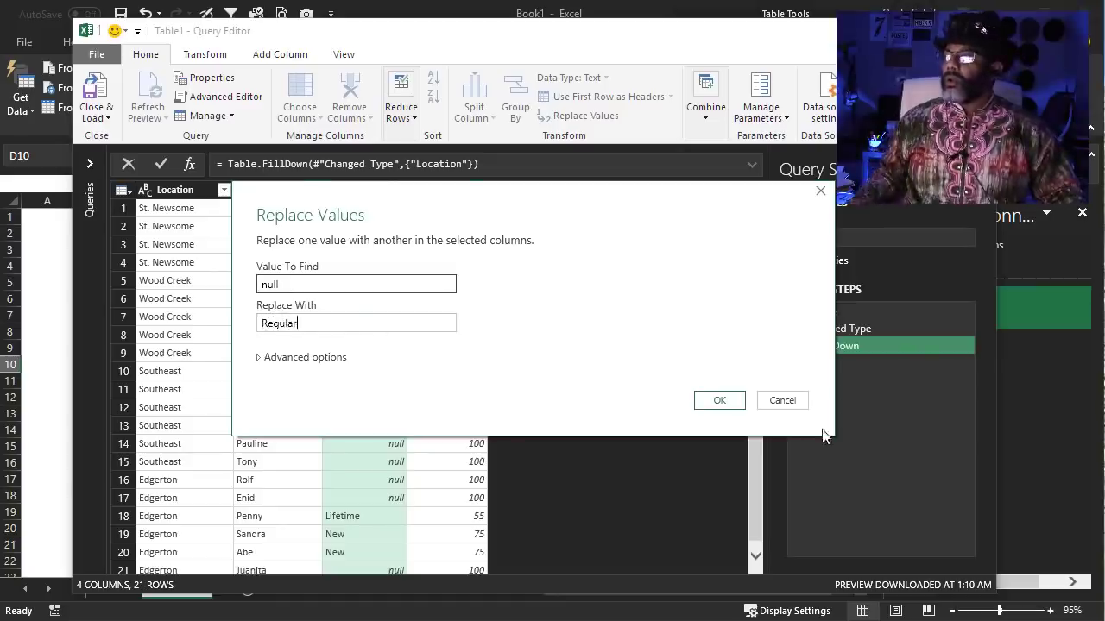
{"action": "left_click", "coordinate": [717, 403]}
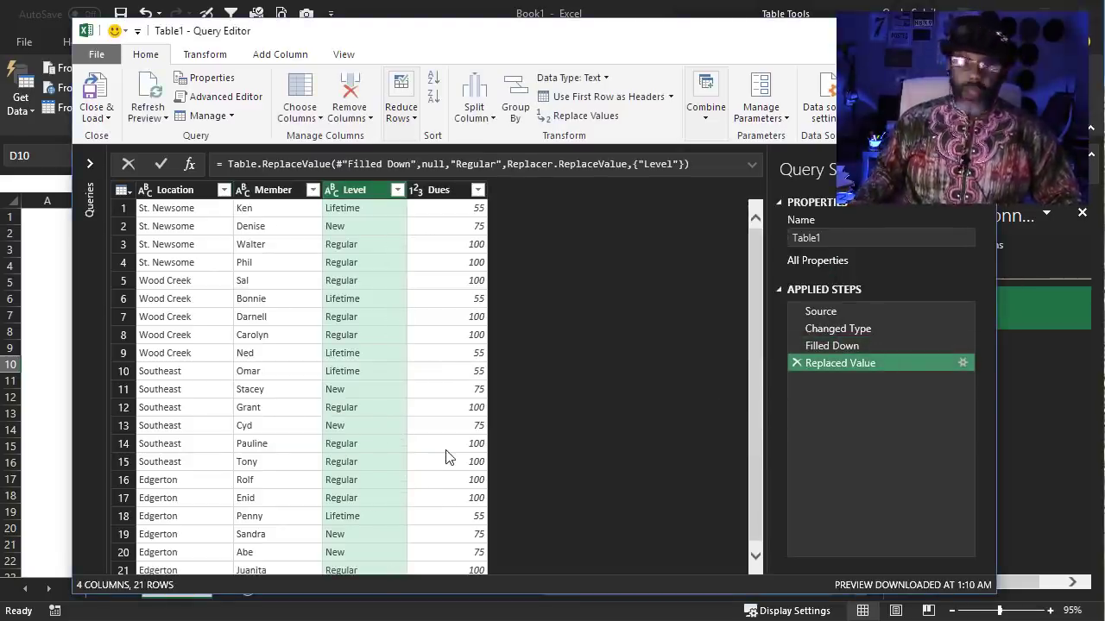
{"action": "left_click", "coordinate": [100, 121]}
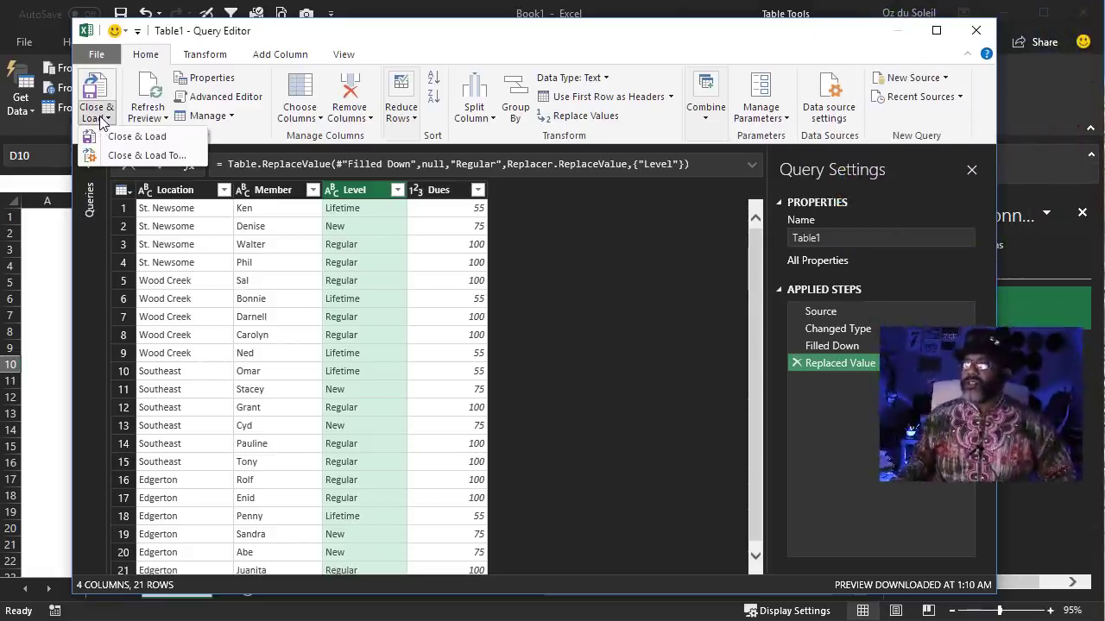
Load the cleaned query as a table into the existing worksheet at Sheet2!$E$1
{"action": "left_click", "coordinate": [121, 154]}
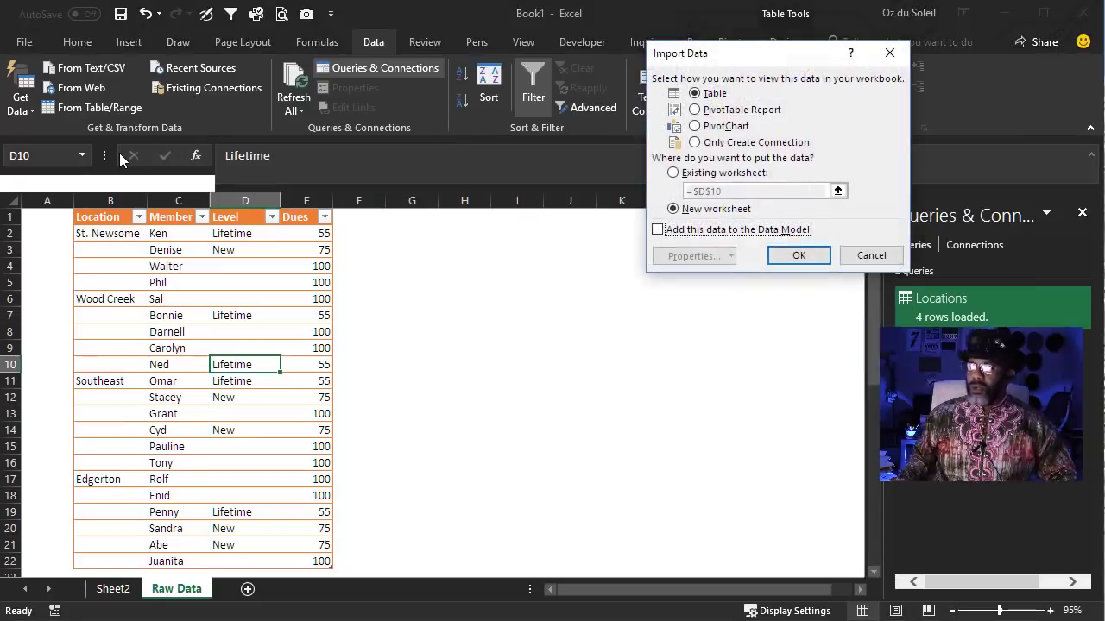
{"action": "left_click", "coordinate": [672, 173]}
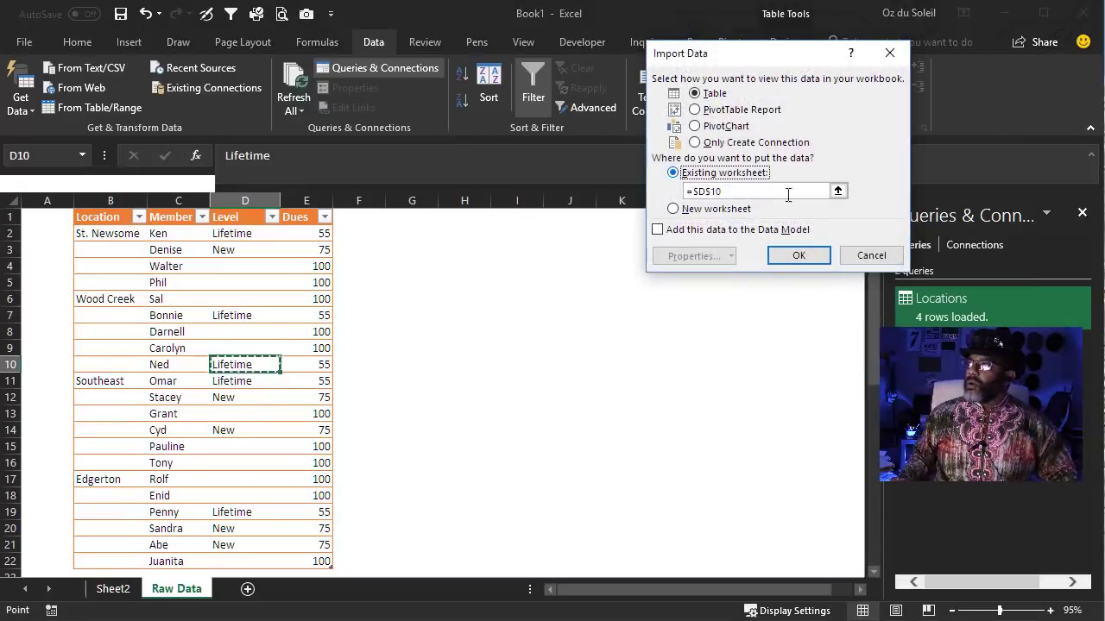
{"action": "left_click", "coordinate": [837, 191]}
{"action": "left_click", "coordinate": [113, 588]}
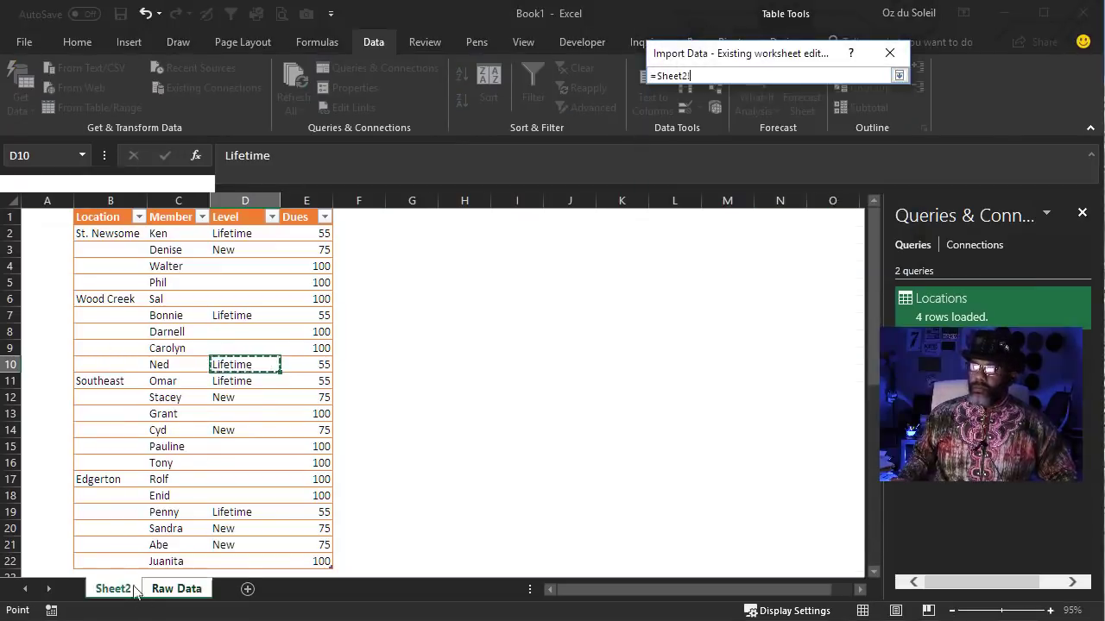
{"action": "left_click", "coordinate": [288, 222]}
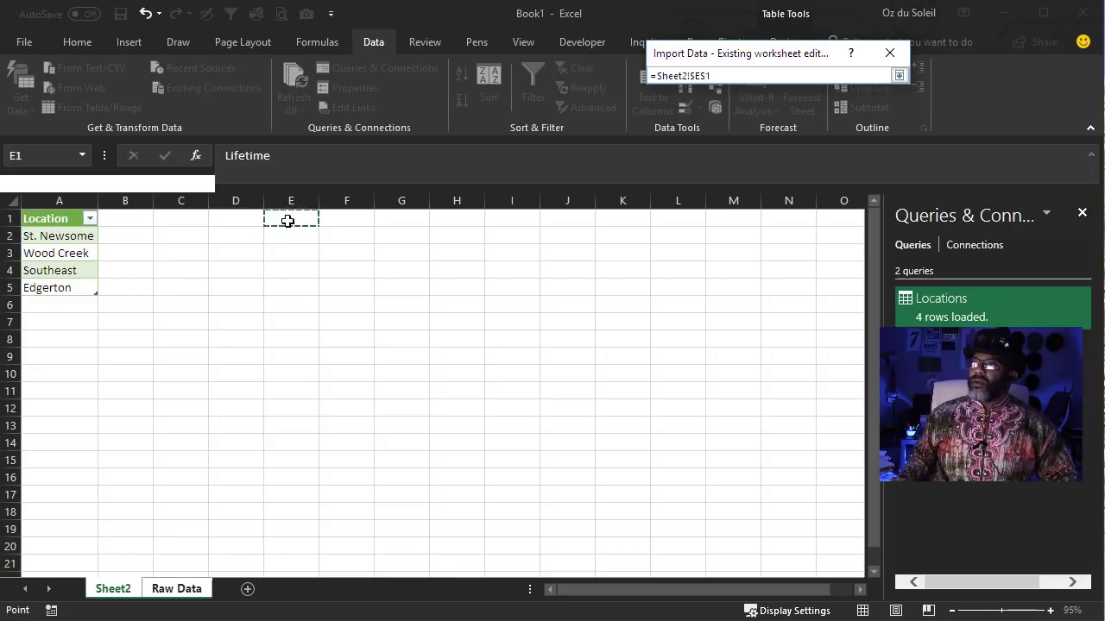
{"action": "left_click", "coordinate": [898, 76]}
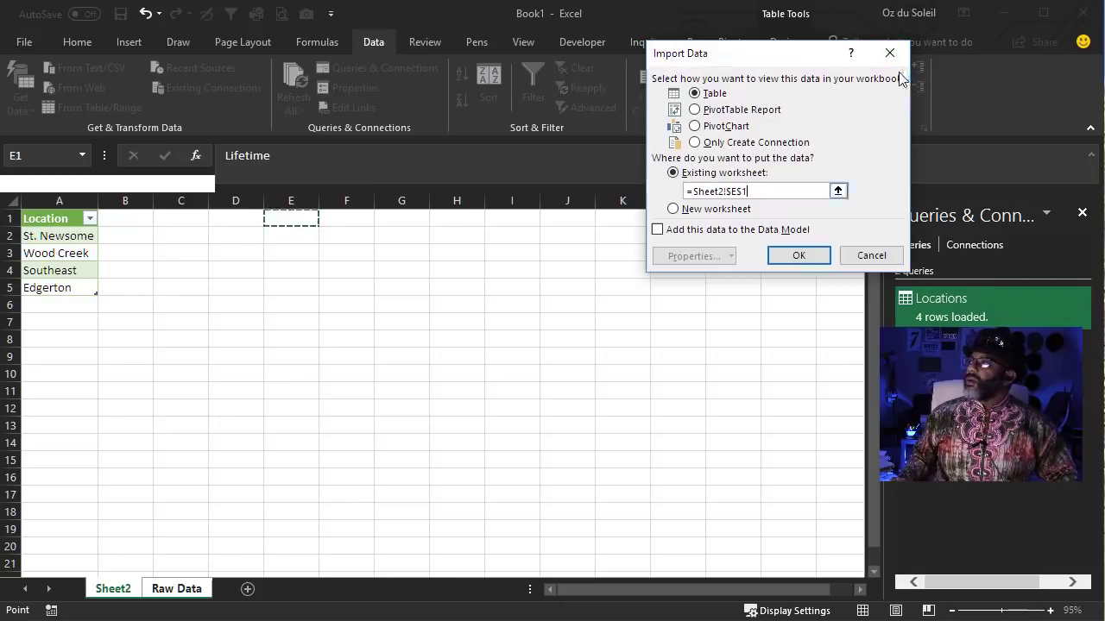
{"action": "left_click", "coordinate": [793, 259]}
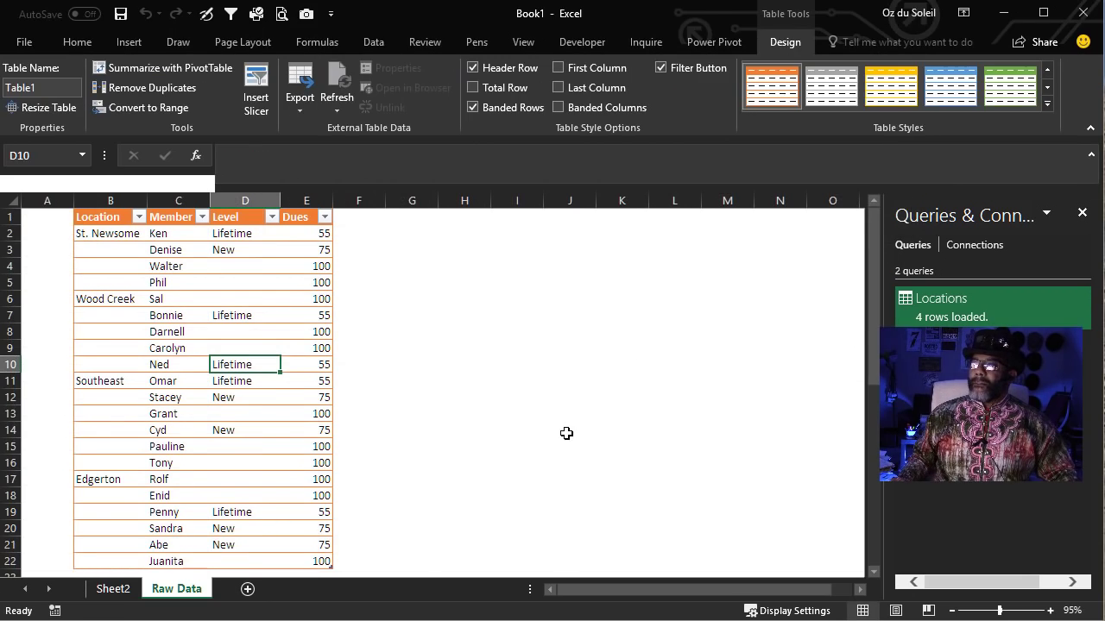
Hide the gridlines on the sheet holding the loaded query tables
{"action": "left_click", "coordinate": [112, 591]}
{"action": "left_click", "coordinate": [338, 426]}
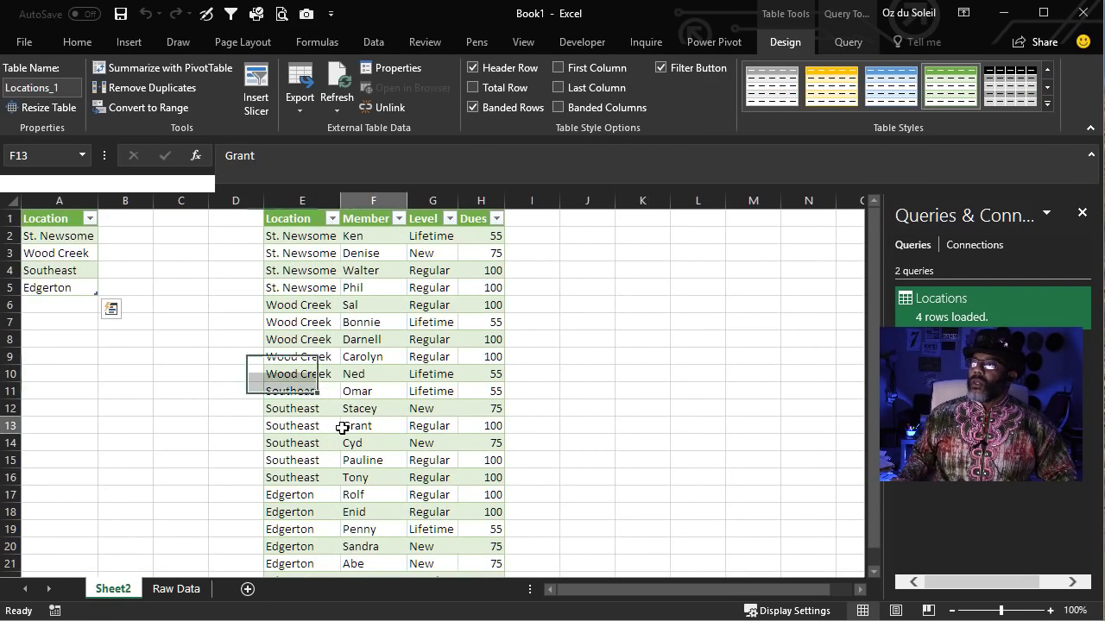
{"action": "scroll", "coordinate": [382, 461], "scroll_direction": "down", "scroll_amount": 2}
{"action": "scroll", "coordinate": [388, 460], "scroll_direction": "up", "scroll_amount": 2}
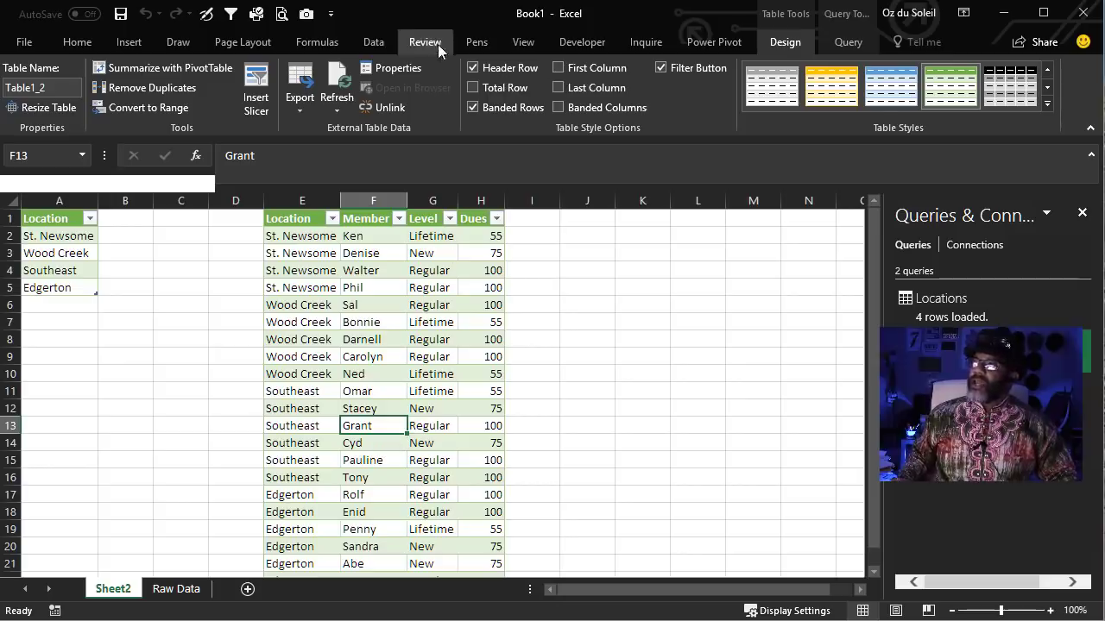
{"action": "left_click", "coordinate": [526, 40]}
{"action": "left_click", "coordinate": [201, 97]}
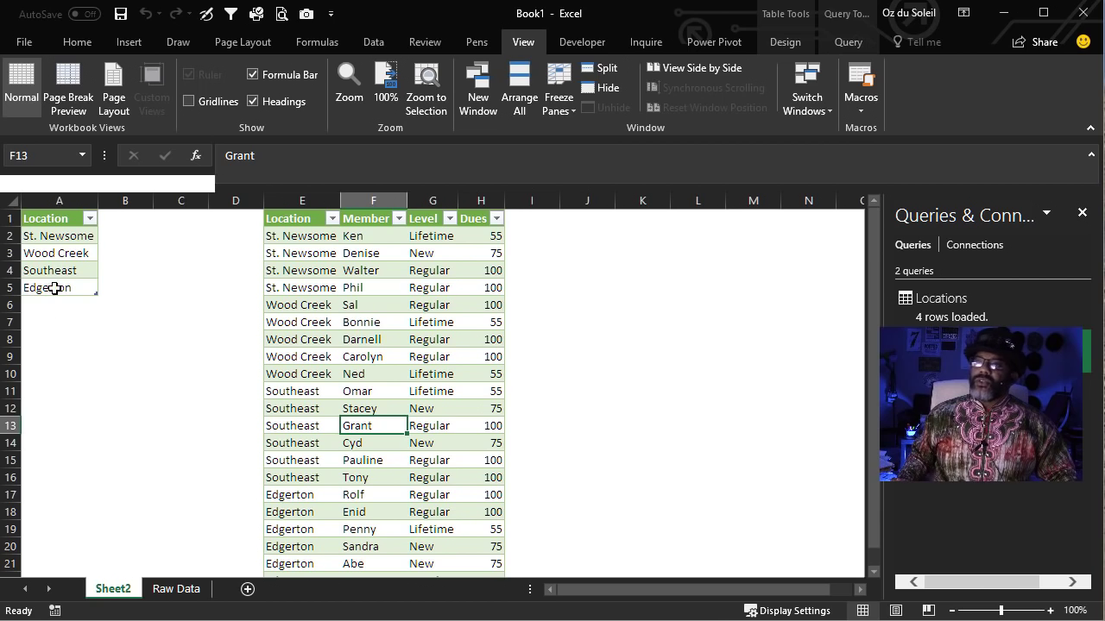
Check the four location names in A2:A5, then move to the Result sheet
{"action": "left_click_drag", "start_coordinate": [65, 239], "coordinate": [69, 288]}
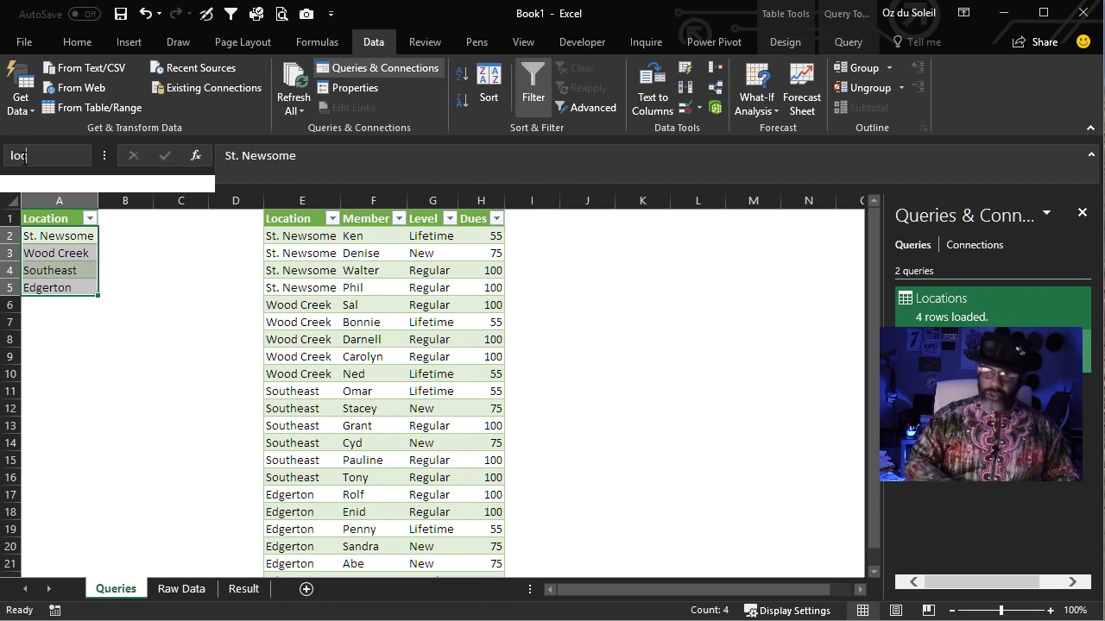
{"action": "left_click", "coordinate": [68, 251]}
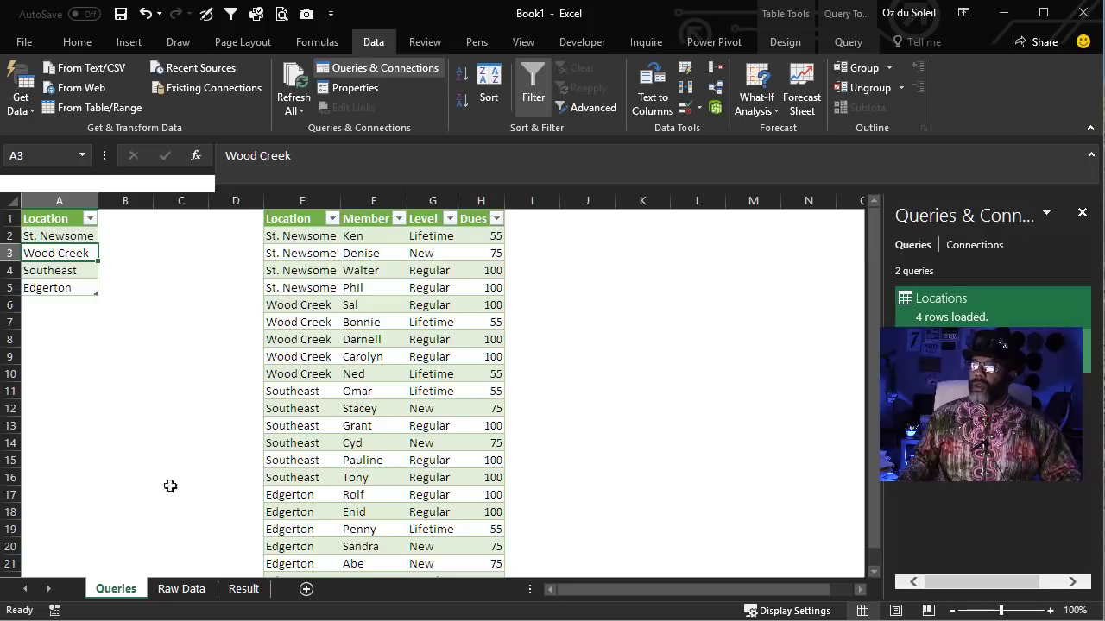
{"action": "left_click", "coordinate": [242, 590]}
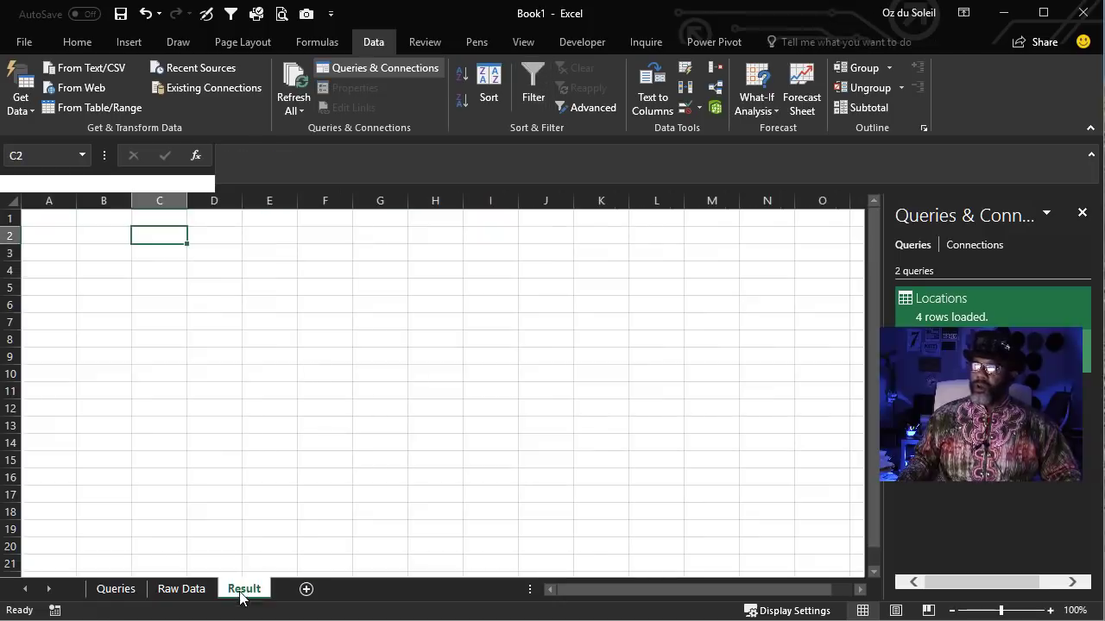
Add a List data validation to C2 sourced from the Locations range, and test the drop-down
{"action": "left_click", "coordinate": [685, 107]}
{"action": "left_click", "coordinate": [753, 119]}
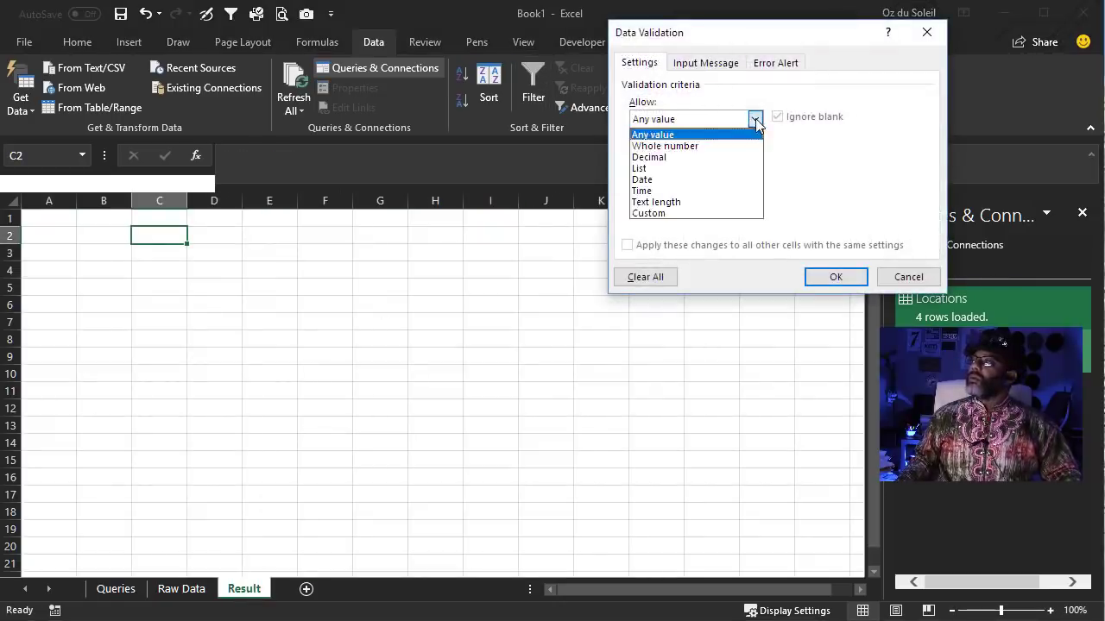
{"action": "left_click", "coordinate": [709, 169]}
{"action": "left_click", "coordinate": [658, 189]}
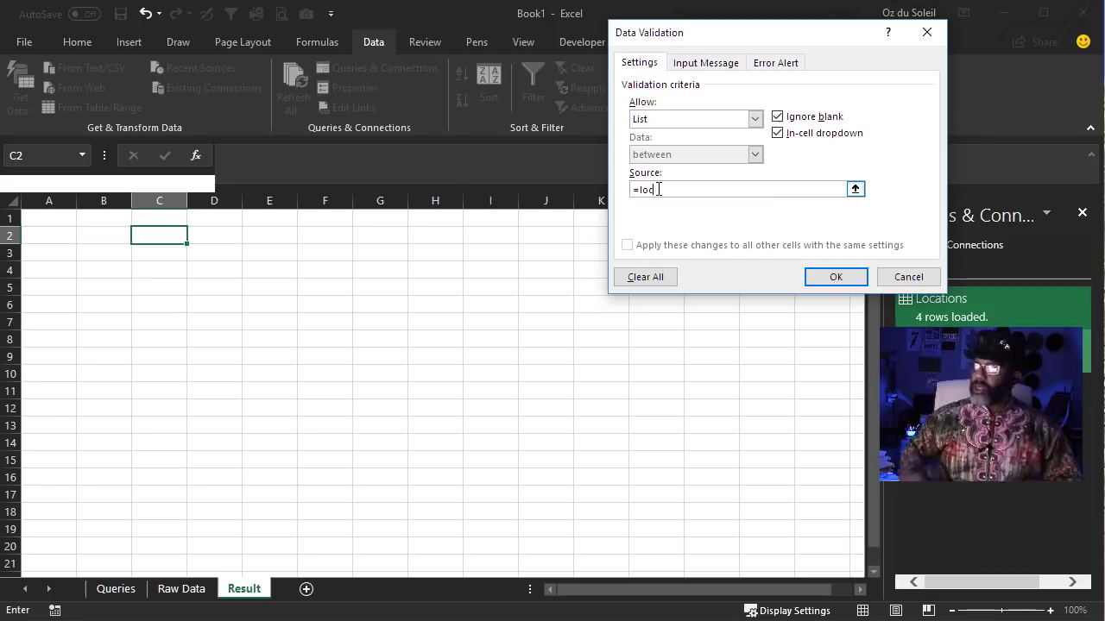
{"action": "left_click", "coordinate": [833, 277]}
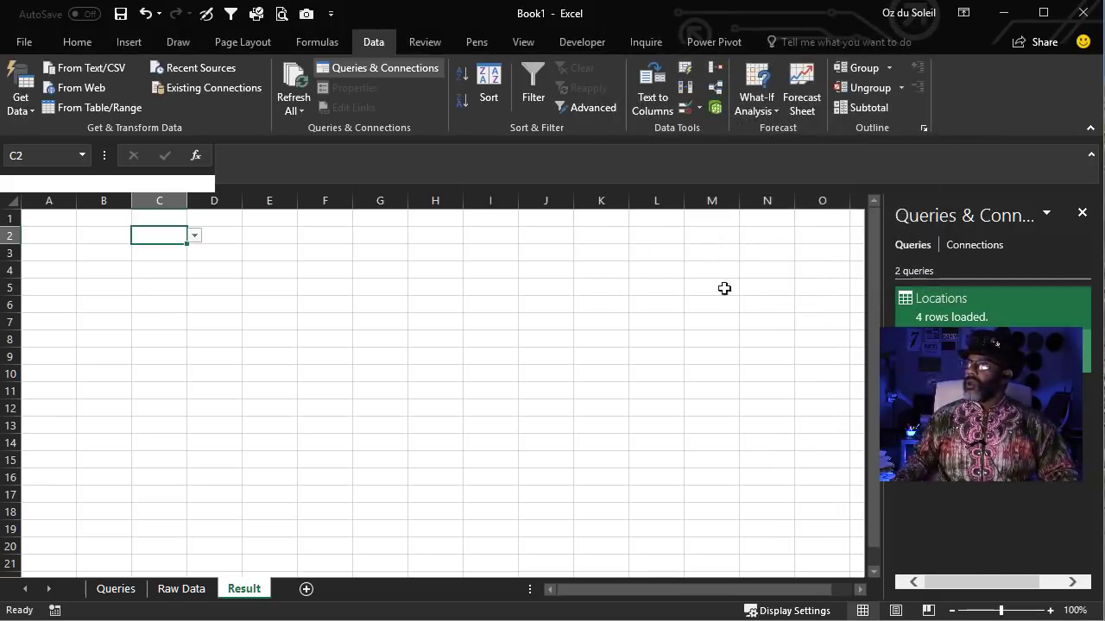
{"action": "left_click", "coordinate": [195, 236]}
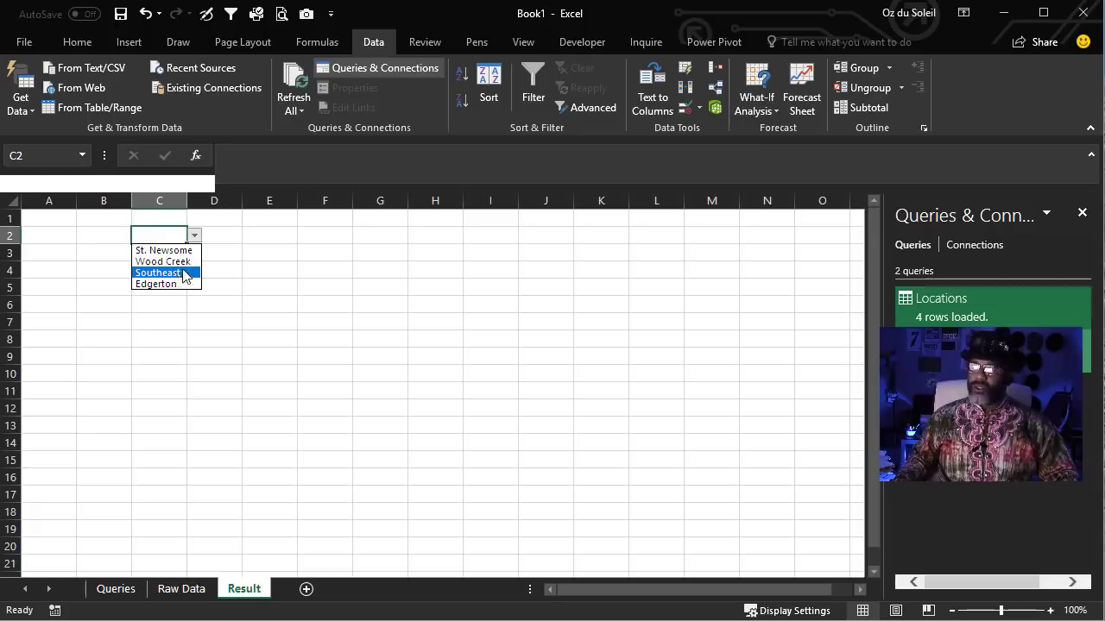
{"action": "left_click", "coordinate": [168, 235]}
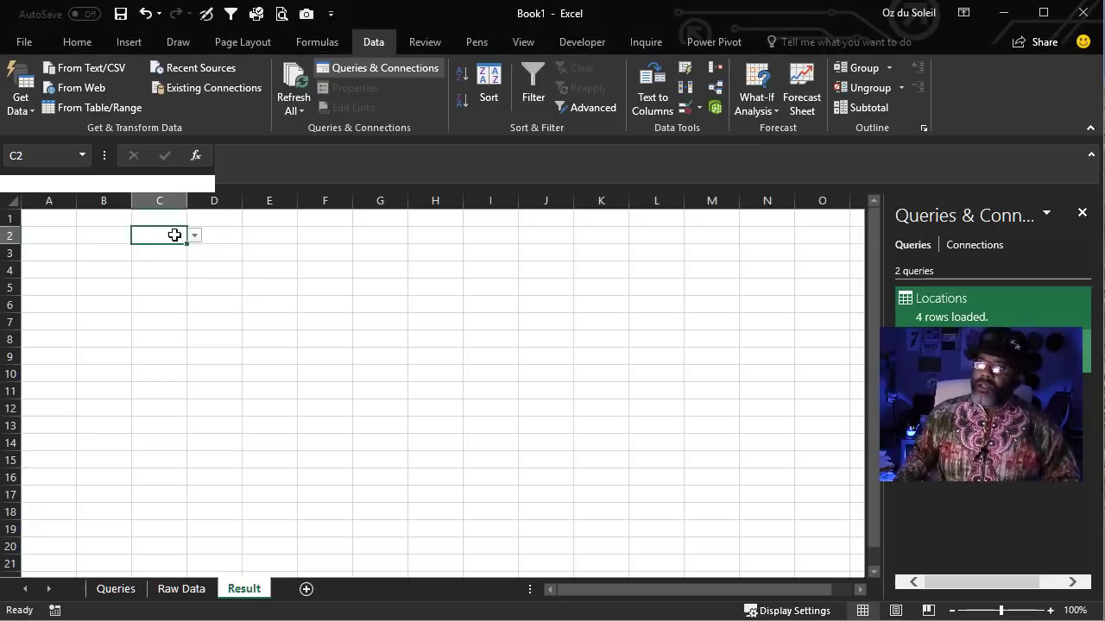
{"action": "left_click", "coordinate": [85, 48]}
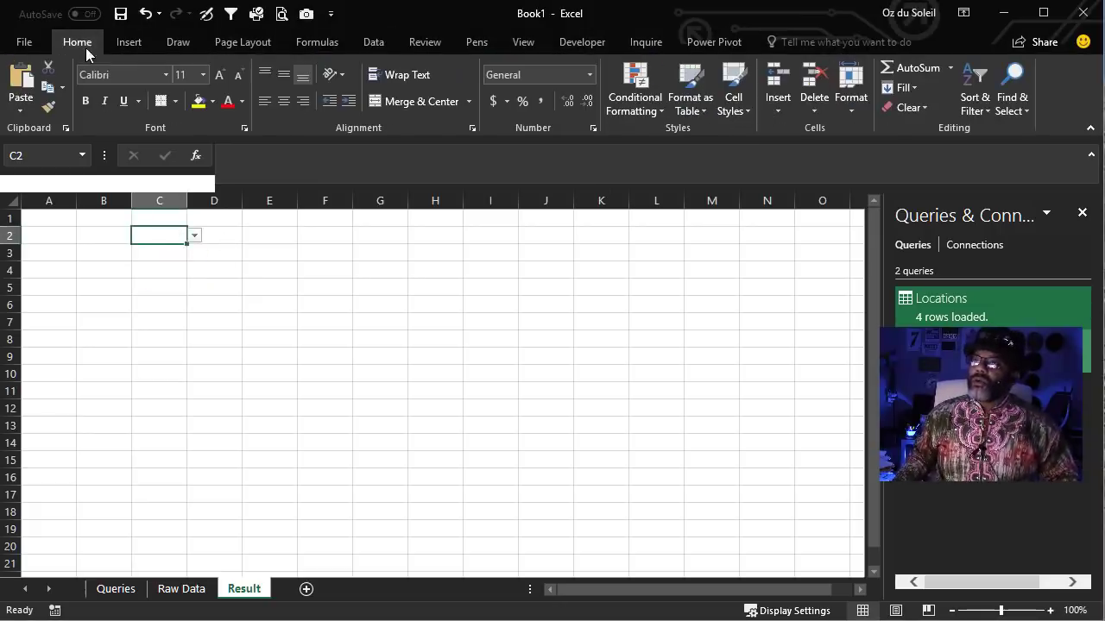
Shade C2 light gold and list Lifetime, Regular and New in E4:E6
{"action": "left_click", "coordinate": [212, 102]}
{"action": "left_click", "coordinate": [296, 159]}
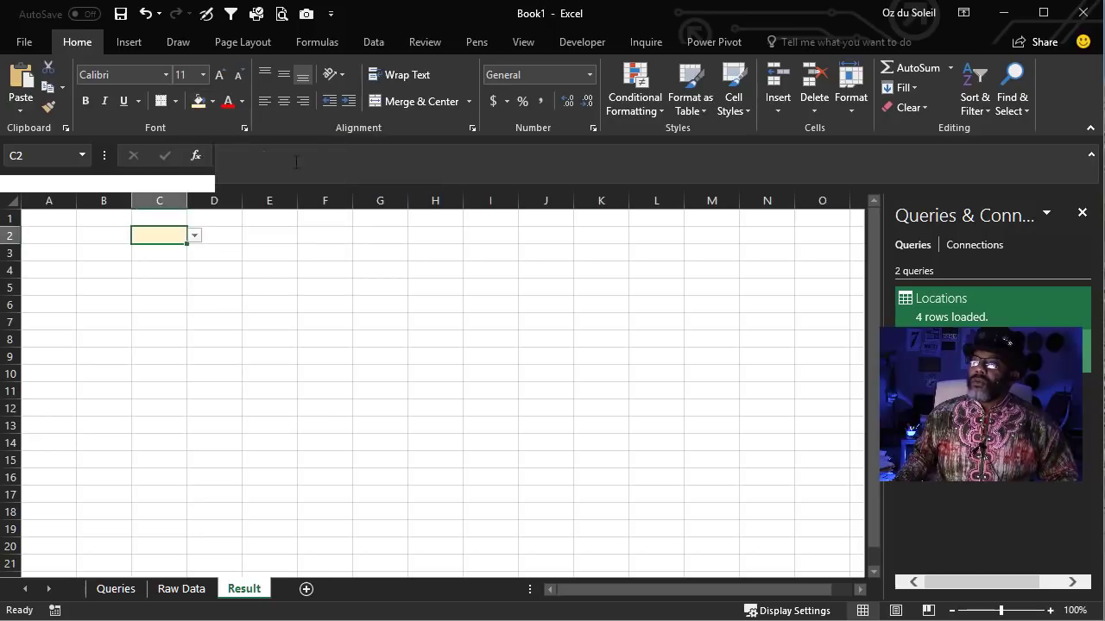
{"action": "left_click", "coordinate": [264, 269]}
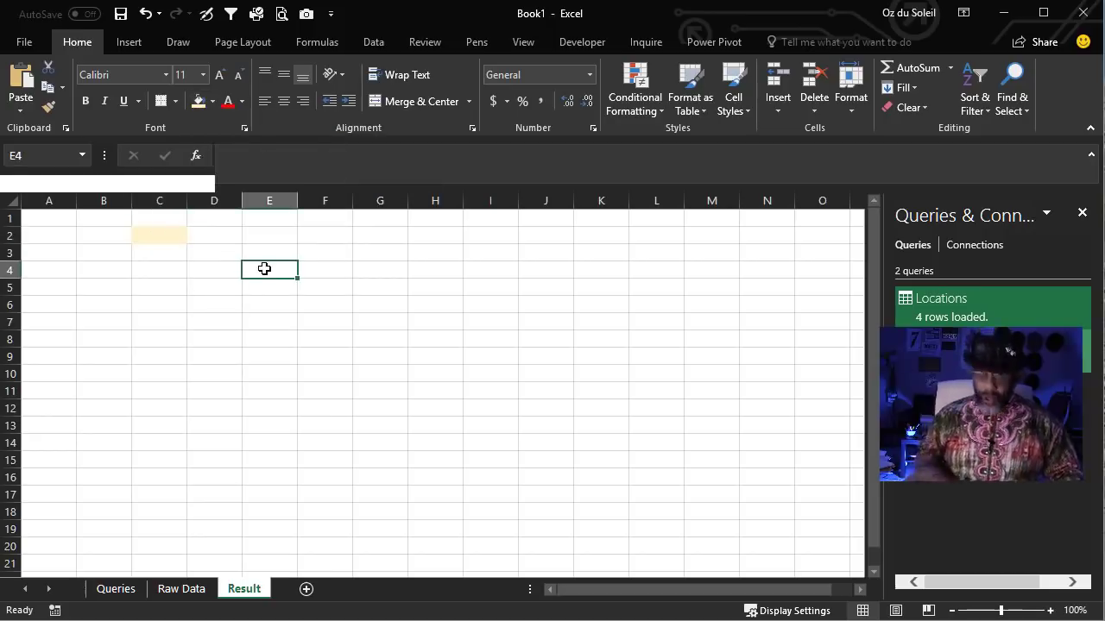
{"action": "type", "text": "Lifetime"}
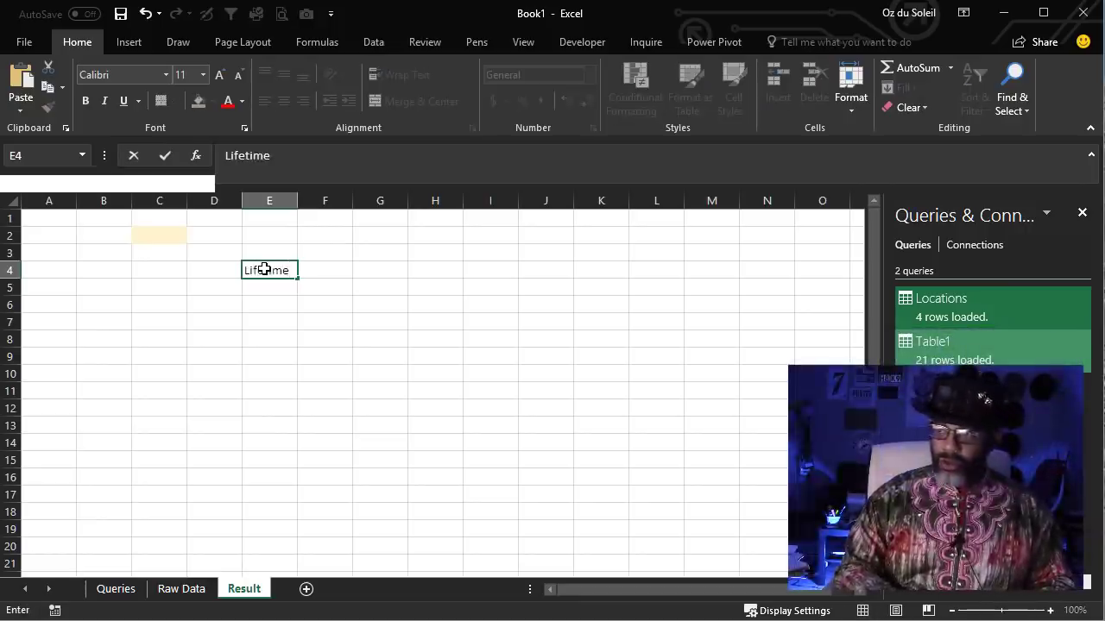
{"action": "key", "text": "Return"}
{"action": "type", "text": "Regul"}
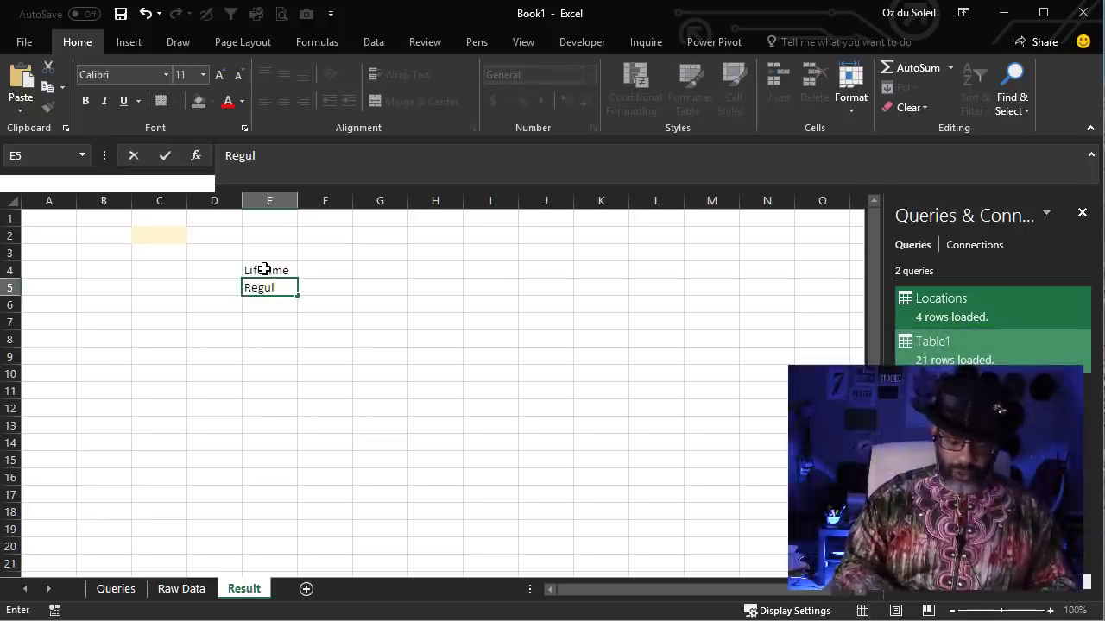
{"action": "type", "text": "atr"}
{"action": "key", "text": "Return"}
{"action": "type", "text": "New"}
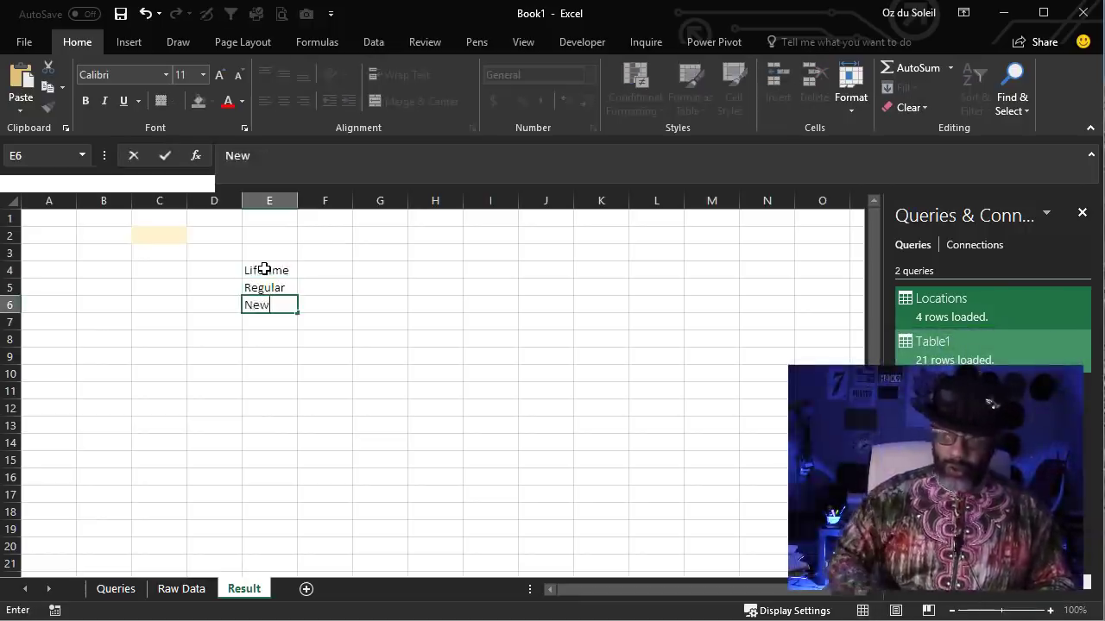
{"action": "key", "text": "Return"}
Add the headings Status in E3 and Count in F3
{"action": "left_click", "coordinate": [267, 253]}
{"action": "type", "text": "Status"}
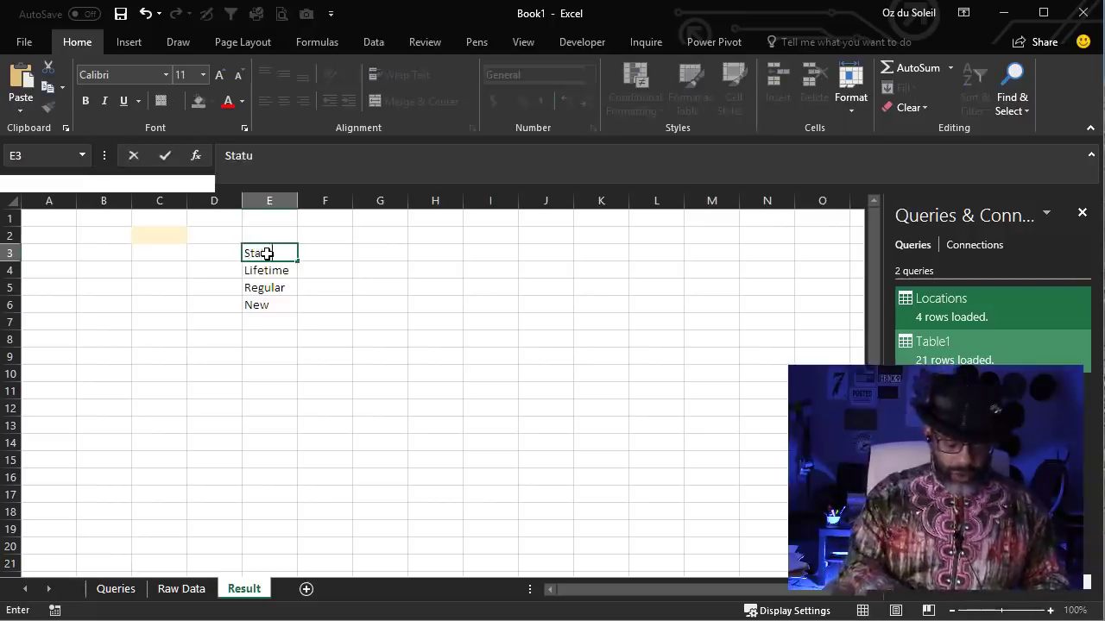
{"action": "key", "text": "Tab"}
{"action": "type", "text": "Count"}
{"action": "left_click", "coordinate": [267, 254]}
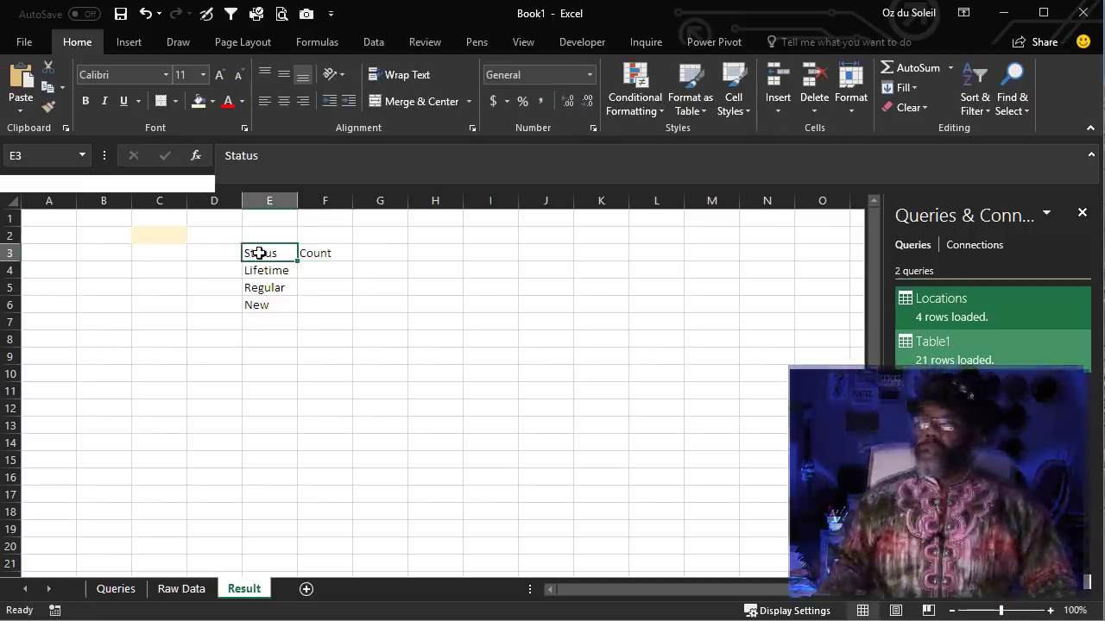
{"action": "left_click", "coordinate": [153, 236]}
Choose Wood Creek in C2, widen column C to fit it, and hide the Result sheet gridlines
{"action": "left_click", "coordinate": [195, 236]}
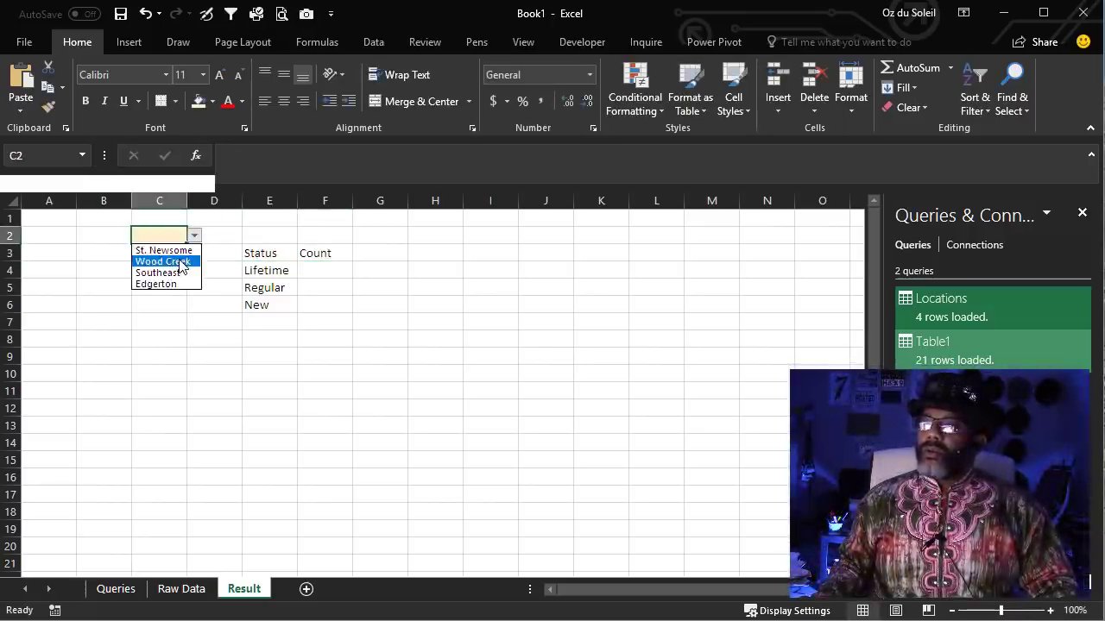
{"action": "left_click", "coordinate": [180, 263]}
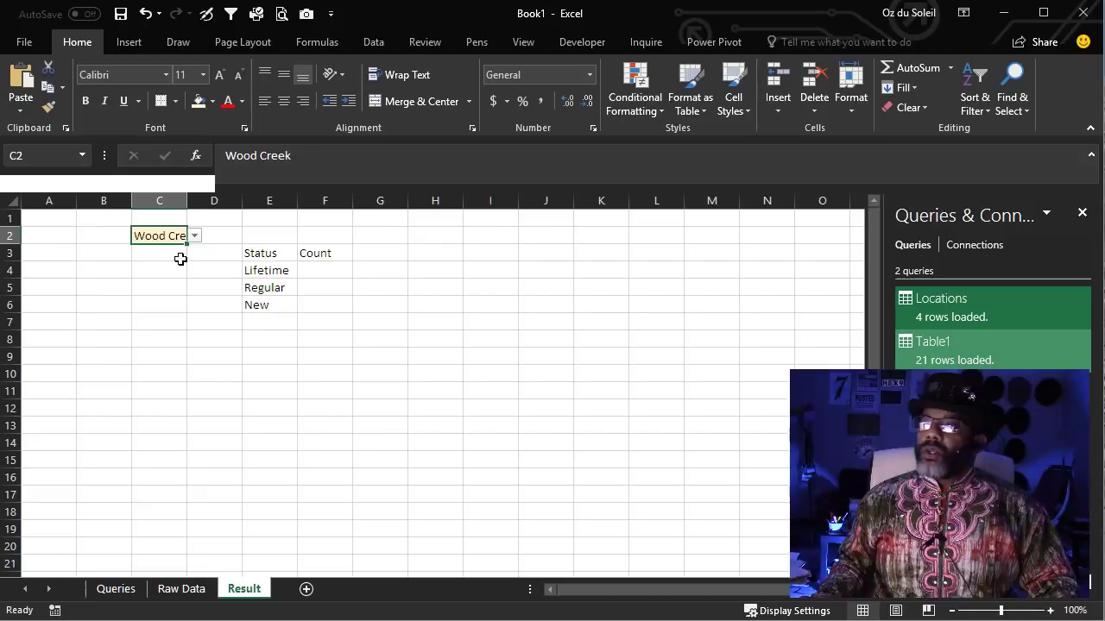
{"action": "double_click", "coordinate": [186, 200]}
{"action": "left_click_drag", "start_coordinate": [203, 200], "coordinate": [214, 201]}
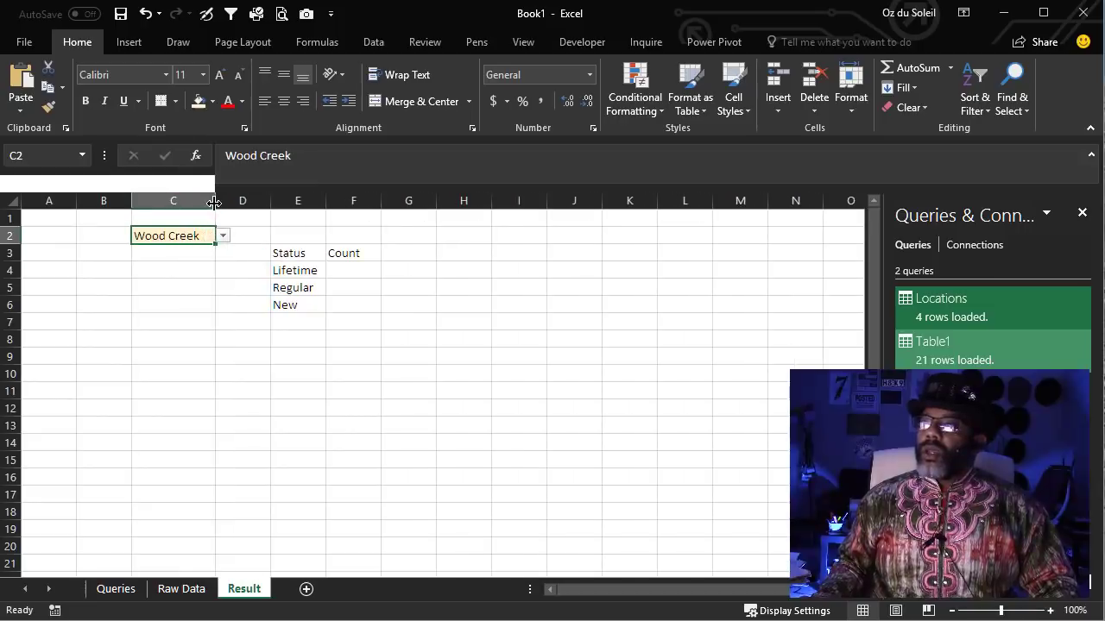
{"action": "left_click", "coordinate": [523, 43]}
{"action": "left_click", "coordinate": [218, 100]}
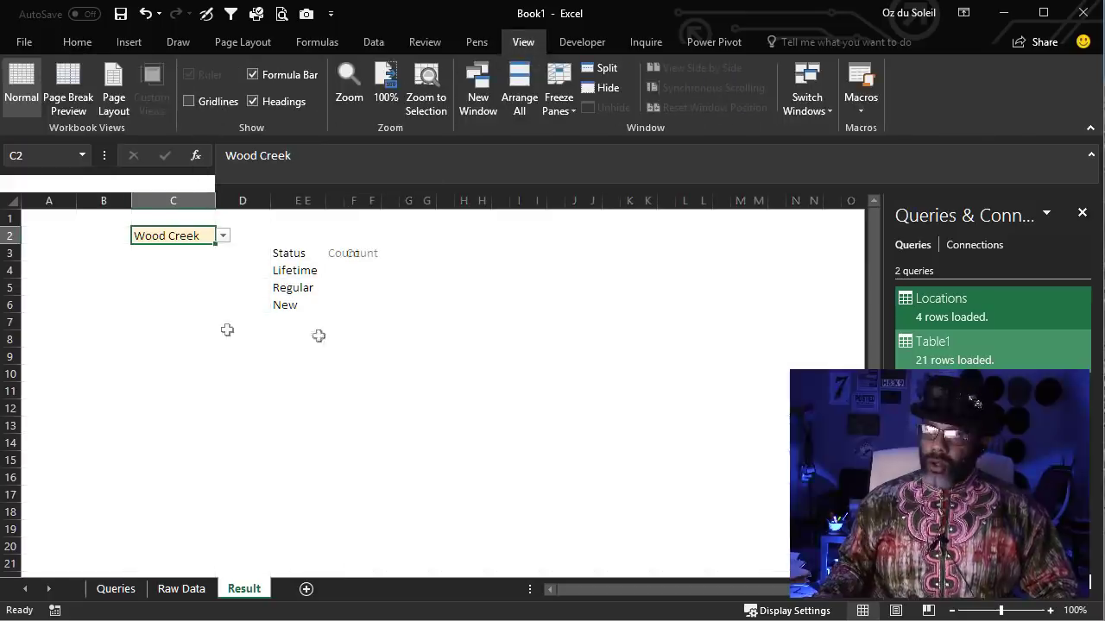
In F4, start a COUNTIFS matching the query table's Location column to $C$2
{"action": "left_click", "coordinate": [348, 274]}
{"action": "type", "text": "=countifs"}
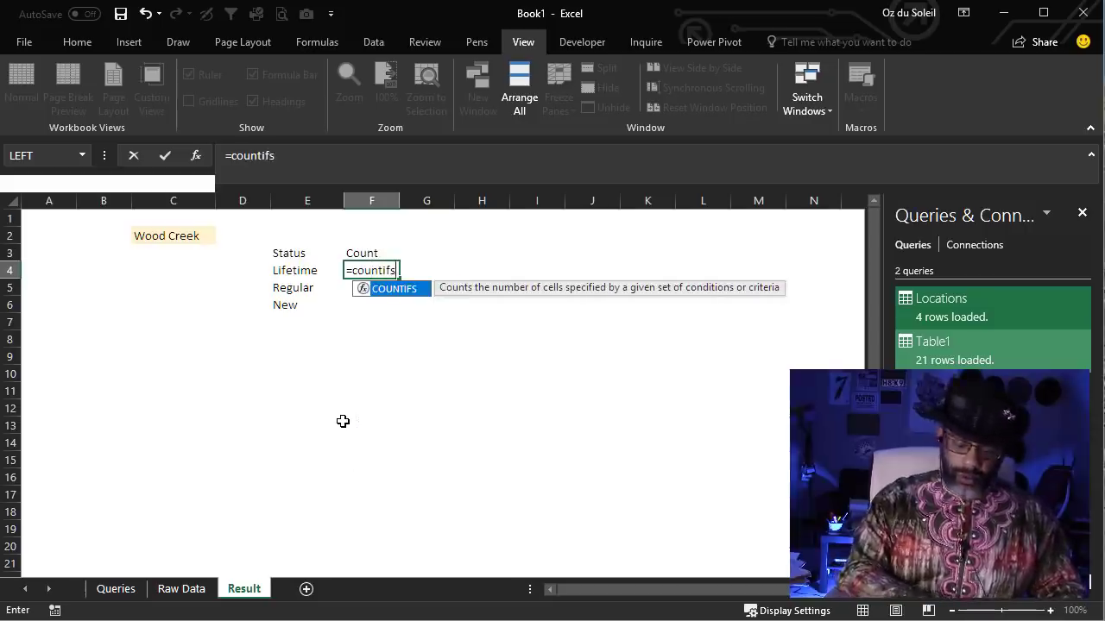
{"action": "type", "text": "("}
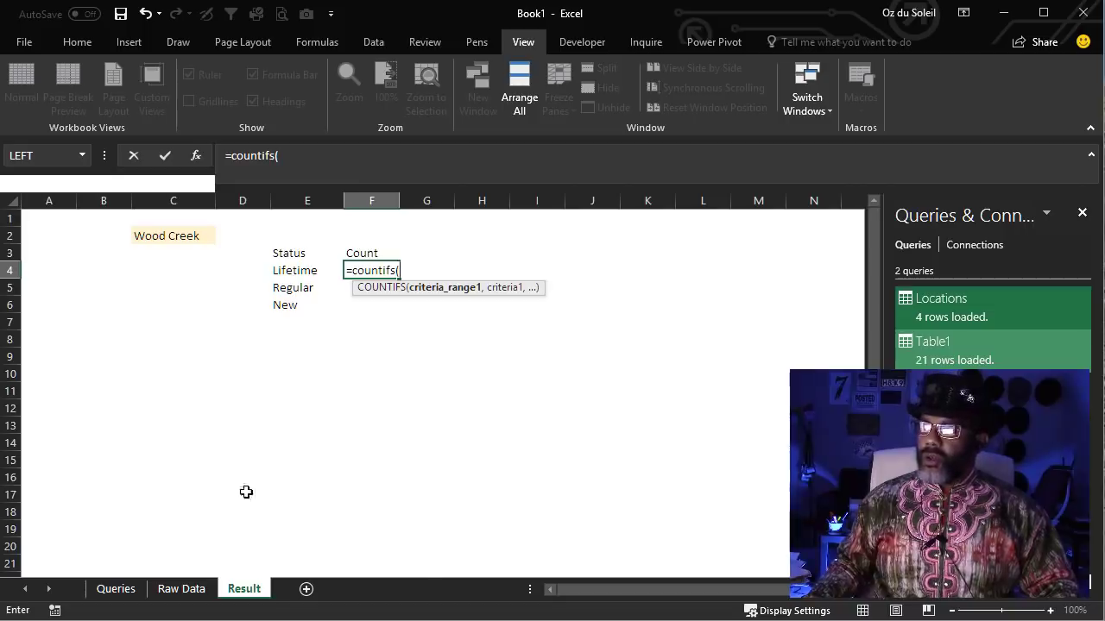
{"action": "left_click", "coordinate": [116, 588]}
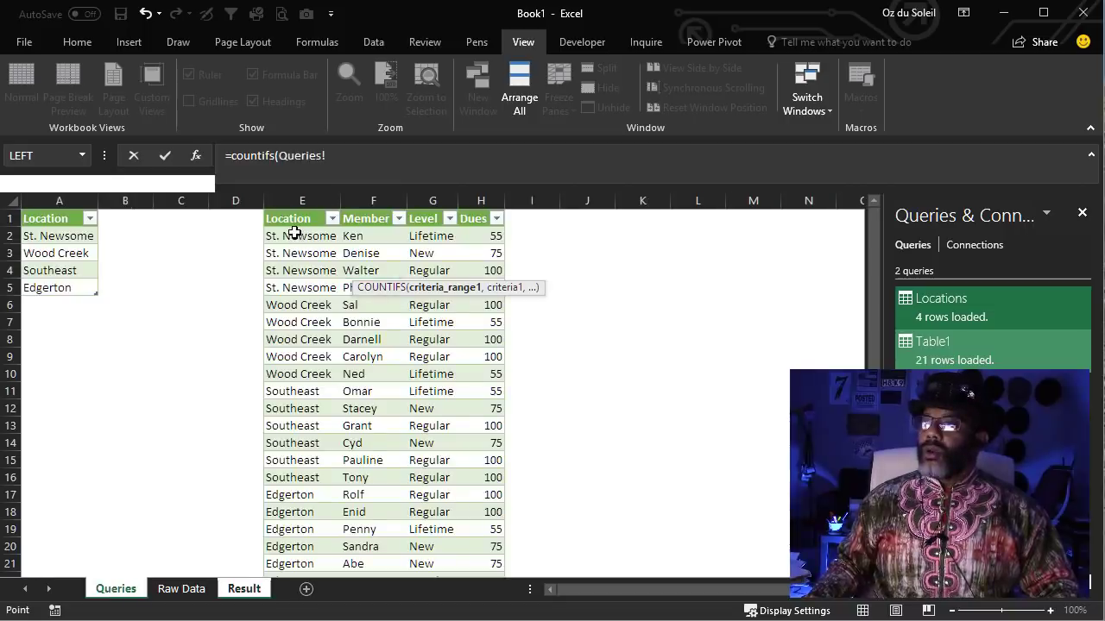
{"action": "left_click_drag", "start_coordinate": [294, 233], "coordinate": [303, 546]}
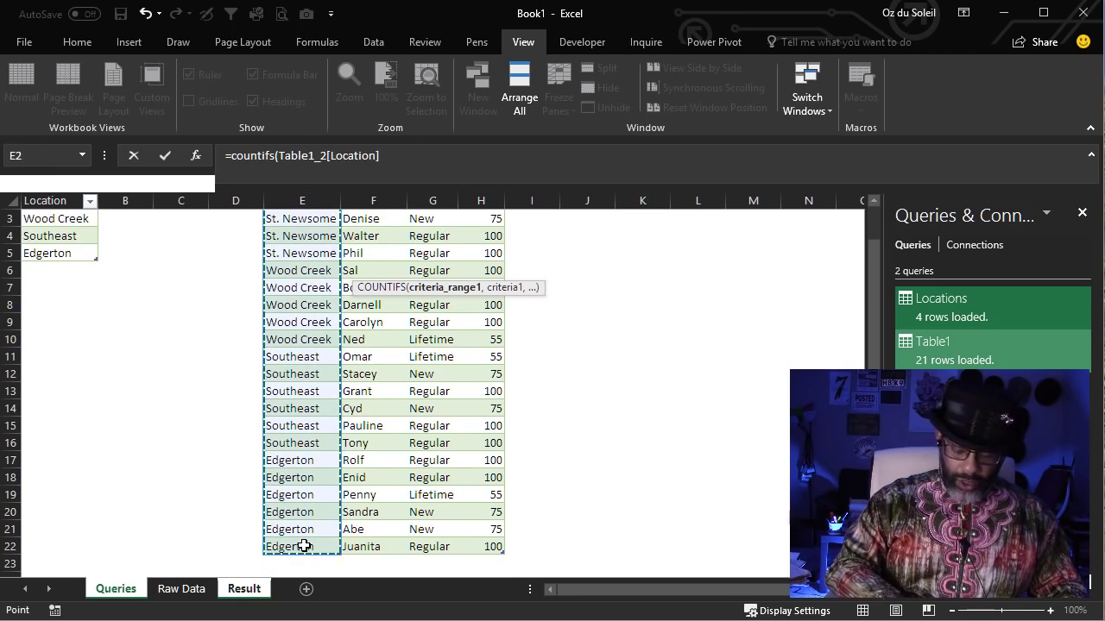
{"action": "type", "text": ","}
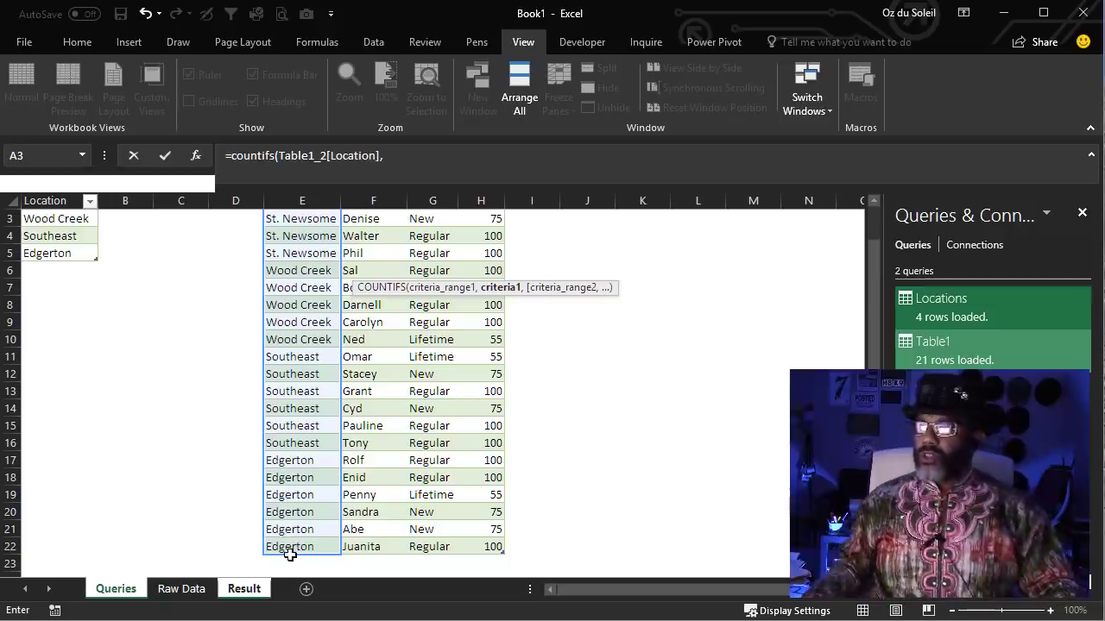
{"action": "left_click", "coordinate": [244, 590]}
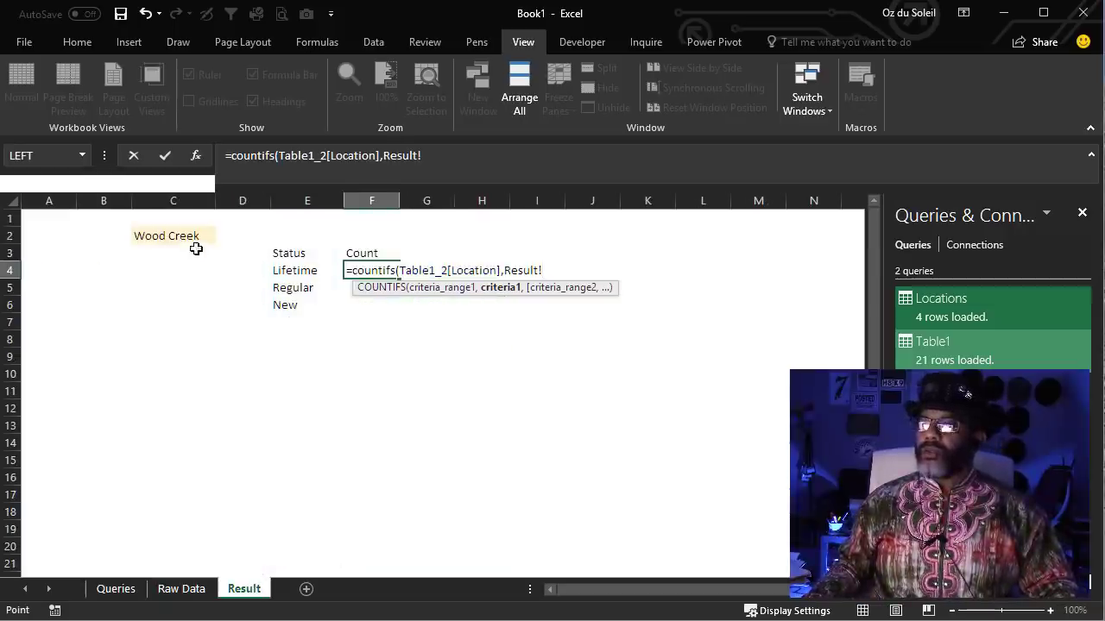
{"action": "left_click", "coordinate": [162, 232]}
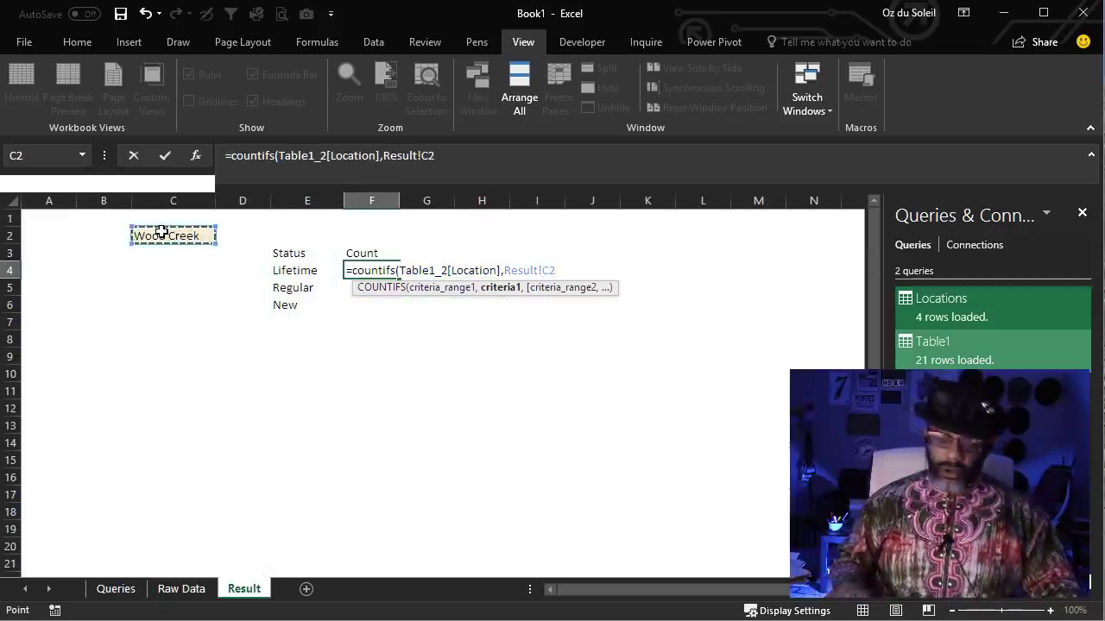
{"action": "key", "text": "F4"}
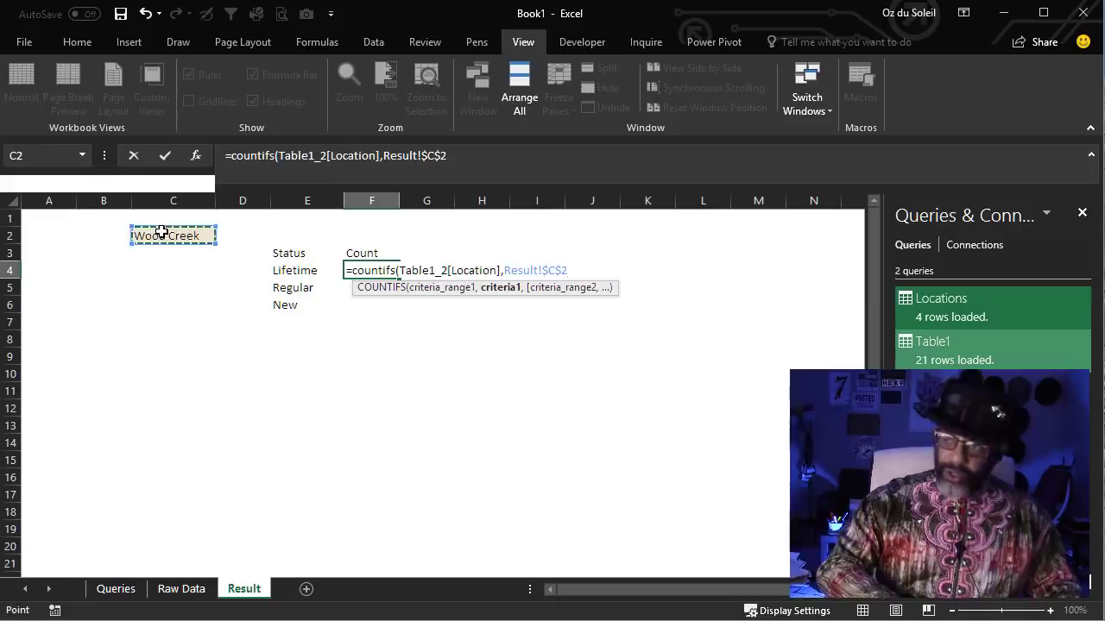
{"action": "type", "text": ","}
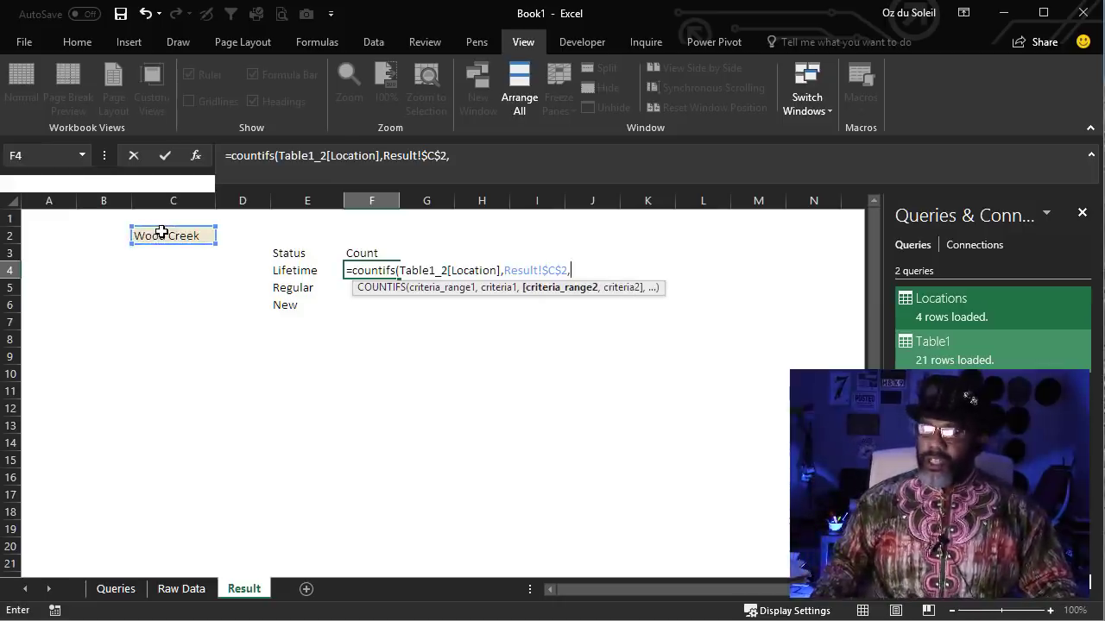
Add the Level column with criterion E4 and enter the formula, giving 2
{"action": "left_click", "coordinate": [113, 589]}
{"action": "left_click_drag", "start_coordinate": [431, 235], "coordinate": [420, 579]}
{"action": "left_click_drag", "start_coordinate": [428, 570], "coordinate": [429, 547]}
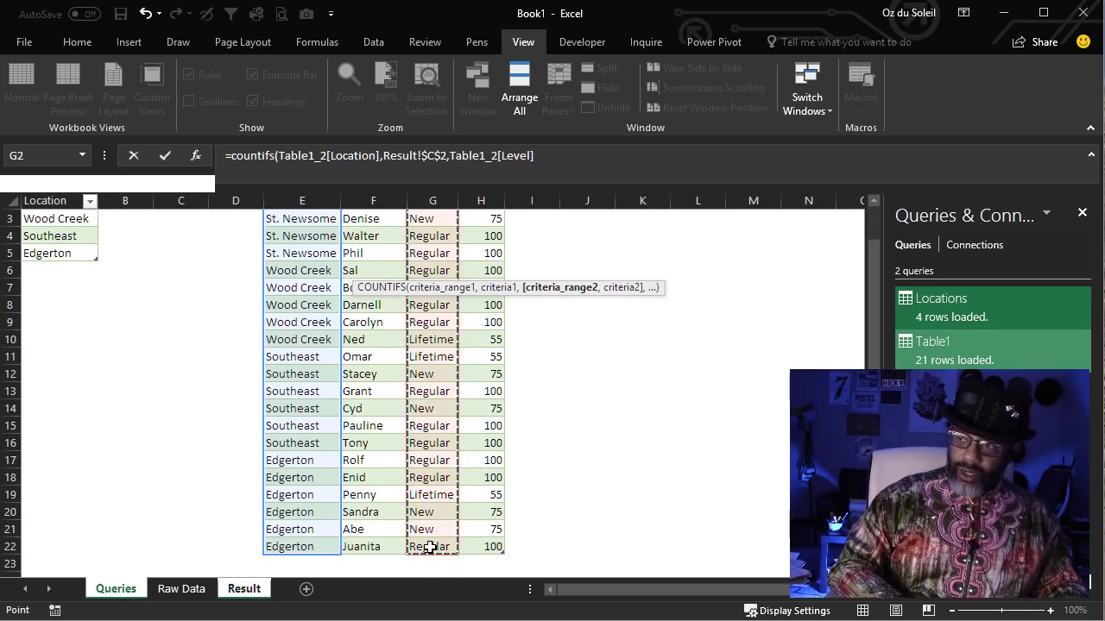
{"action": "type", "text": ",Result!"}
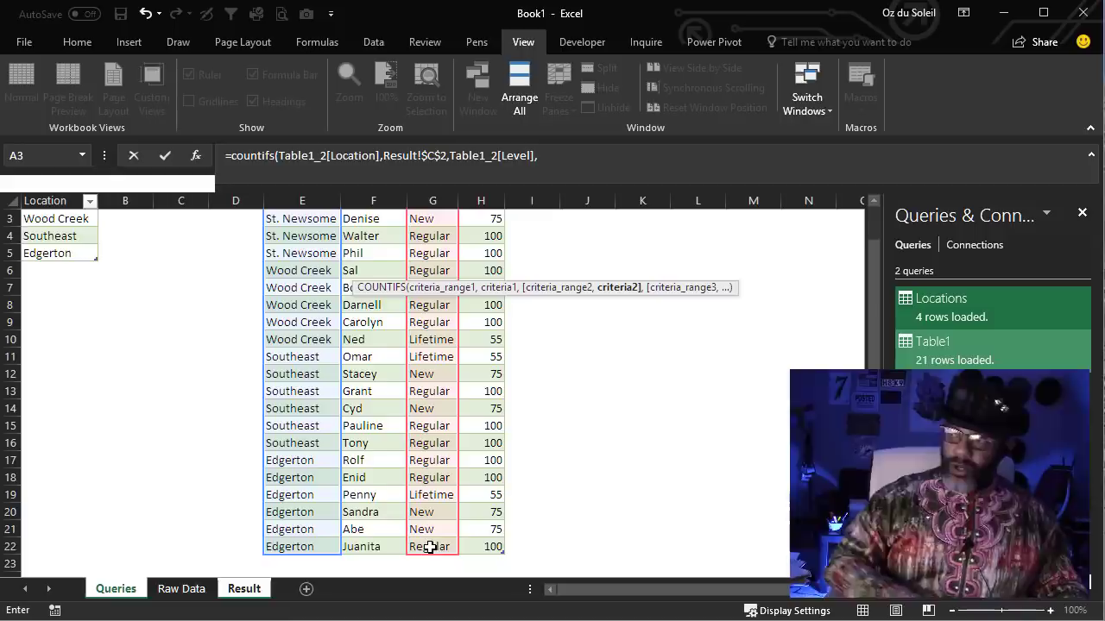
{"action": "left_click", "coordinate": [260, 594]}
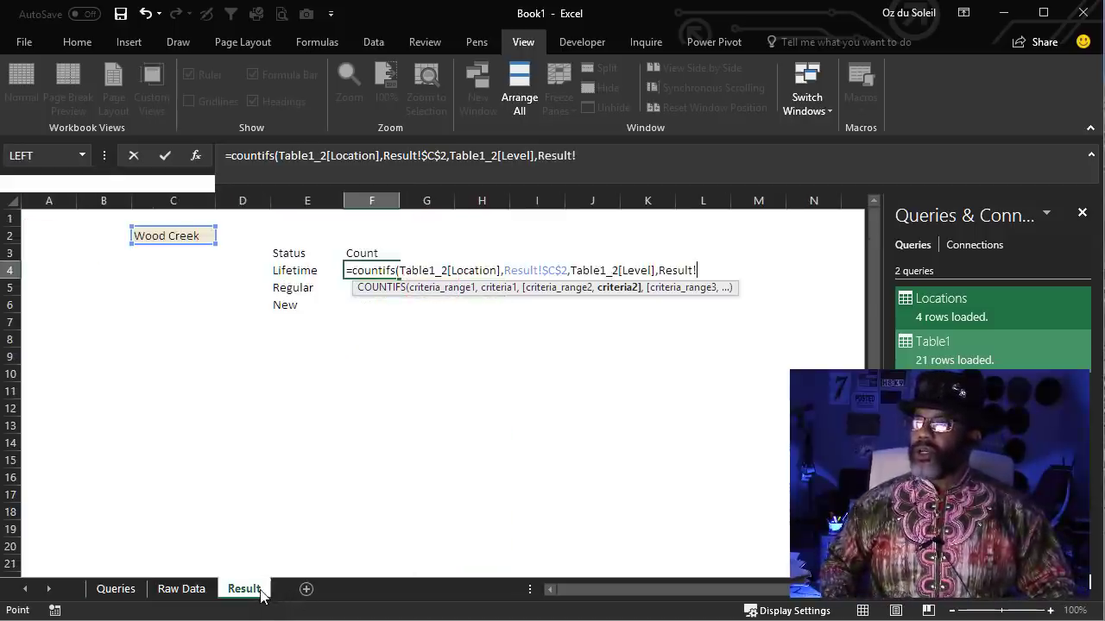
{"action": "left_click", "coordinate": [294, 268]}
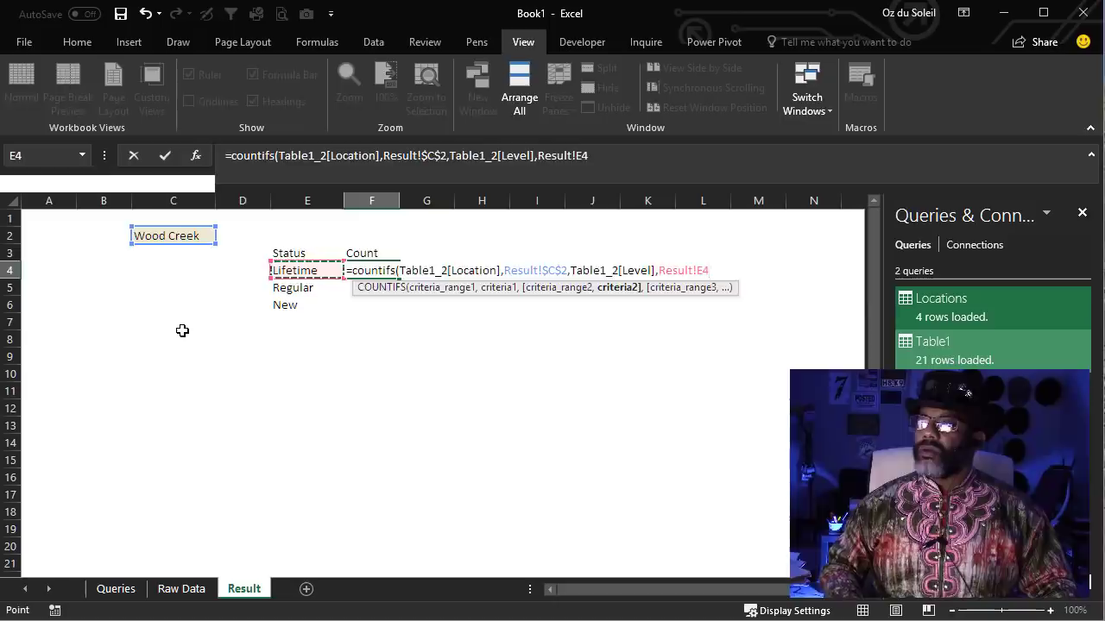
{"action": "key", "text": "Return"}
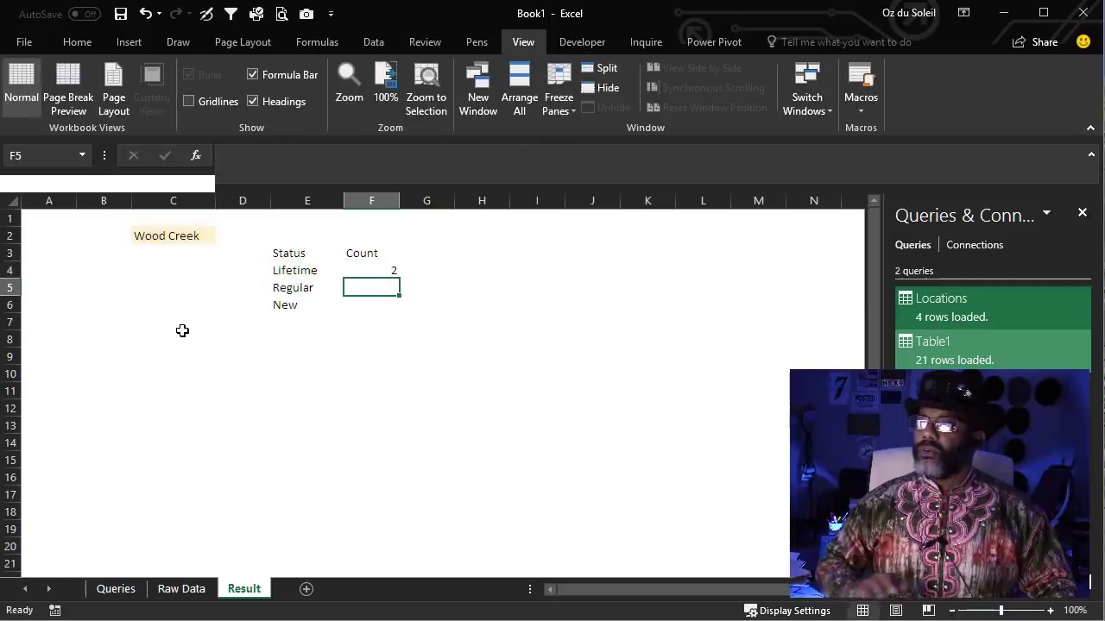
Format the Status/Count block E3:F6 as a table with a blue style
{"action": "left_click", "coordinate": [307, 270]}
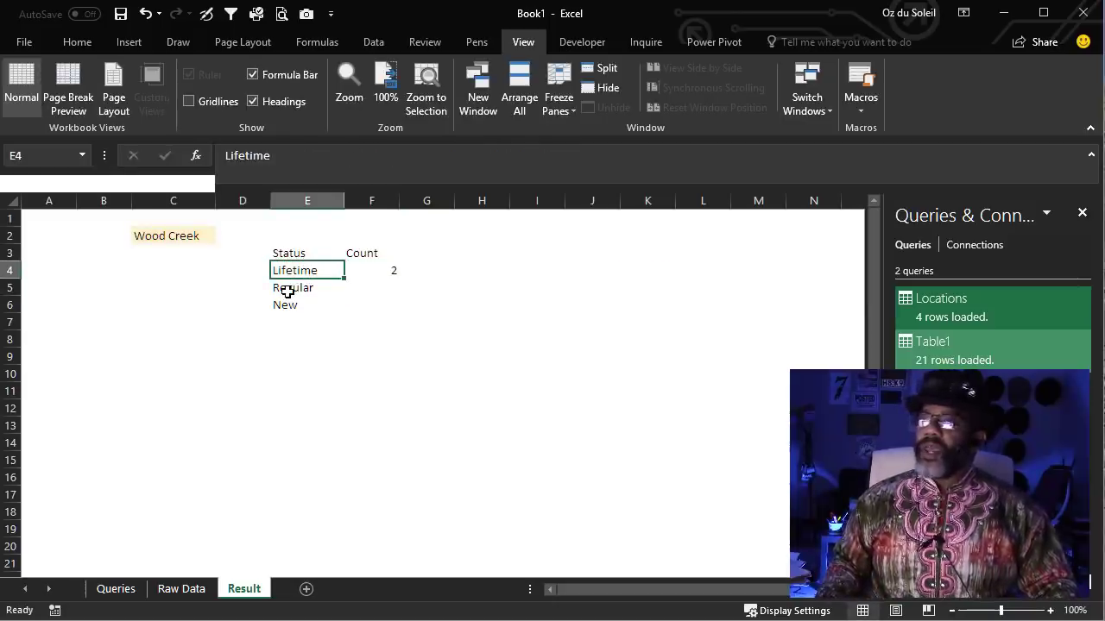
{"action": "left_click", "coordinate": [77, 42]}
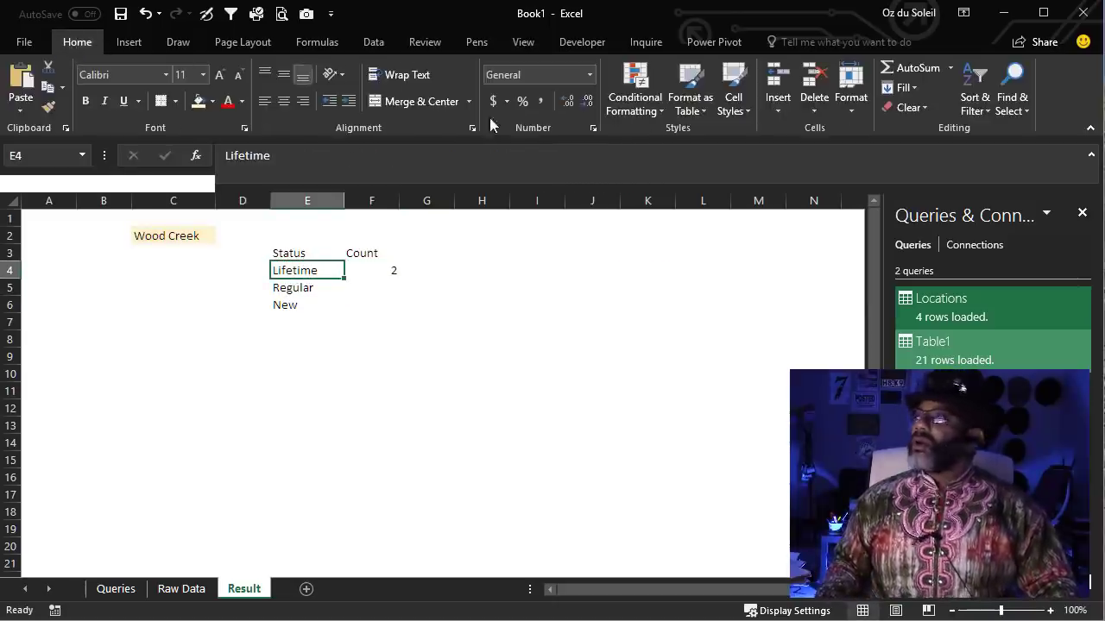
{"action": "left_click", "coordinate": [688, 112]}
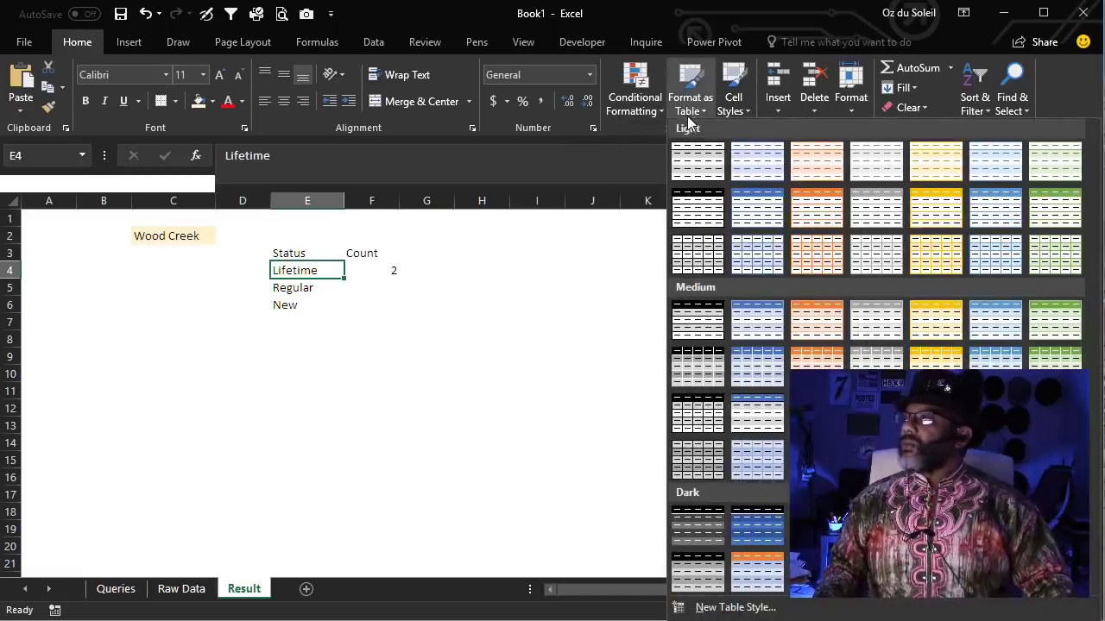
{"action": "left_click", "coordinate": [756, 209]}
{"action": "left_click", "coordinate": [762, 203]}
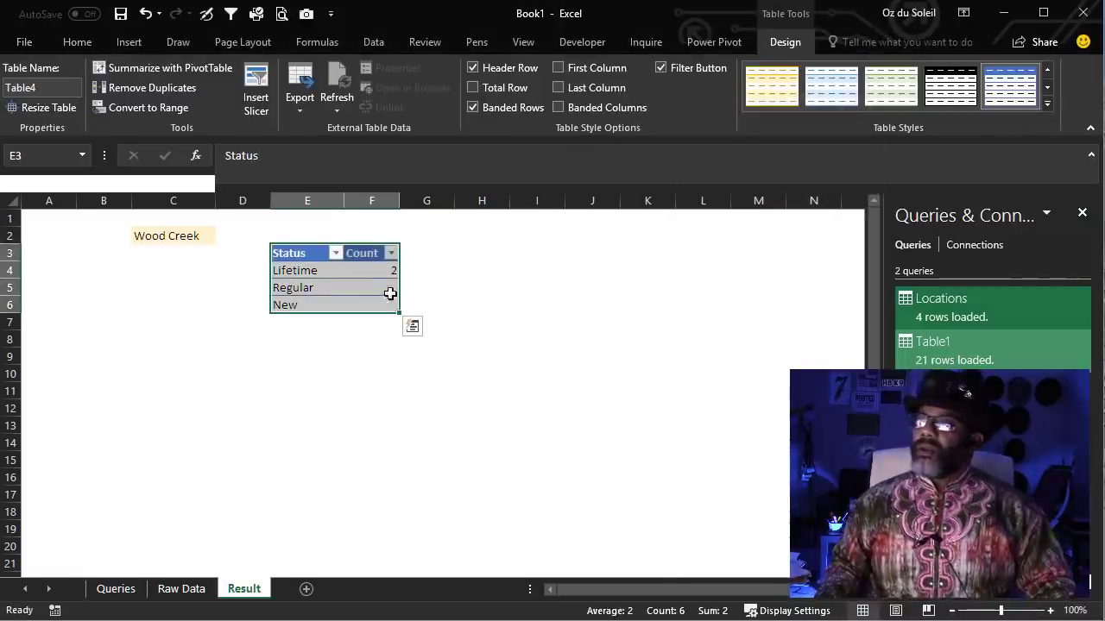
Copy the F4 count formula down, showing 3 Regular and 0 New, then return to Raw Data
{"action": "left_click", "coordinate": [364, 265]}
{"action": "double_click", "coordinate": [398, 278]}
{"action": "left_click", "coordinate": [361, 287]}
{"action": "left_click", "coordinate": [304, 305]}
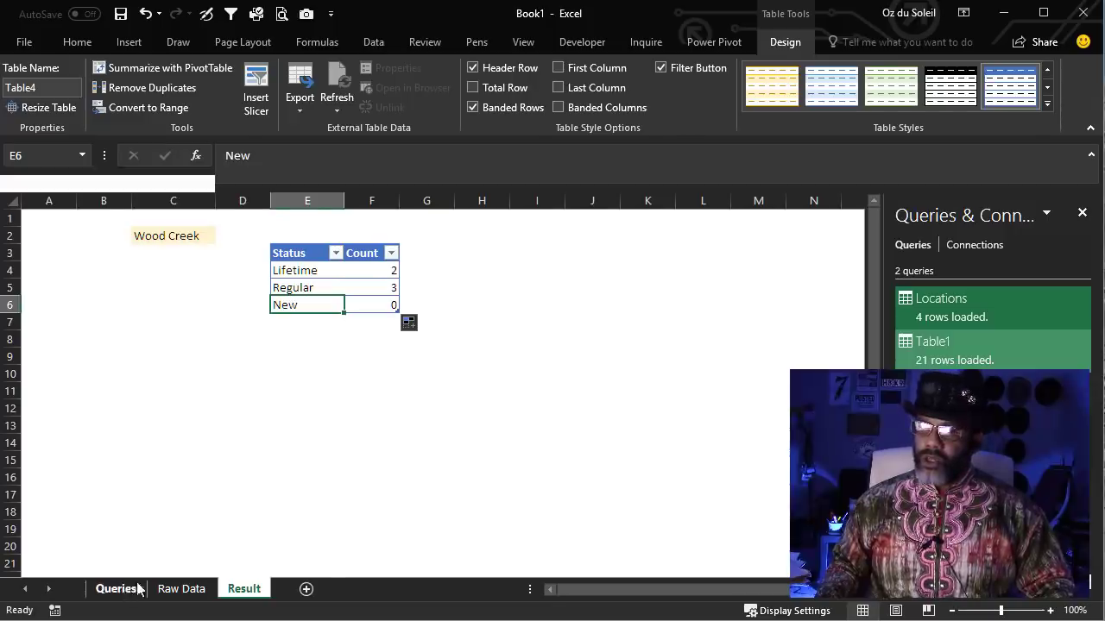
{"action": "left_click", "coordinate": [181, 589]}
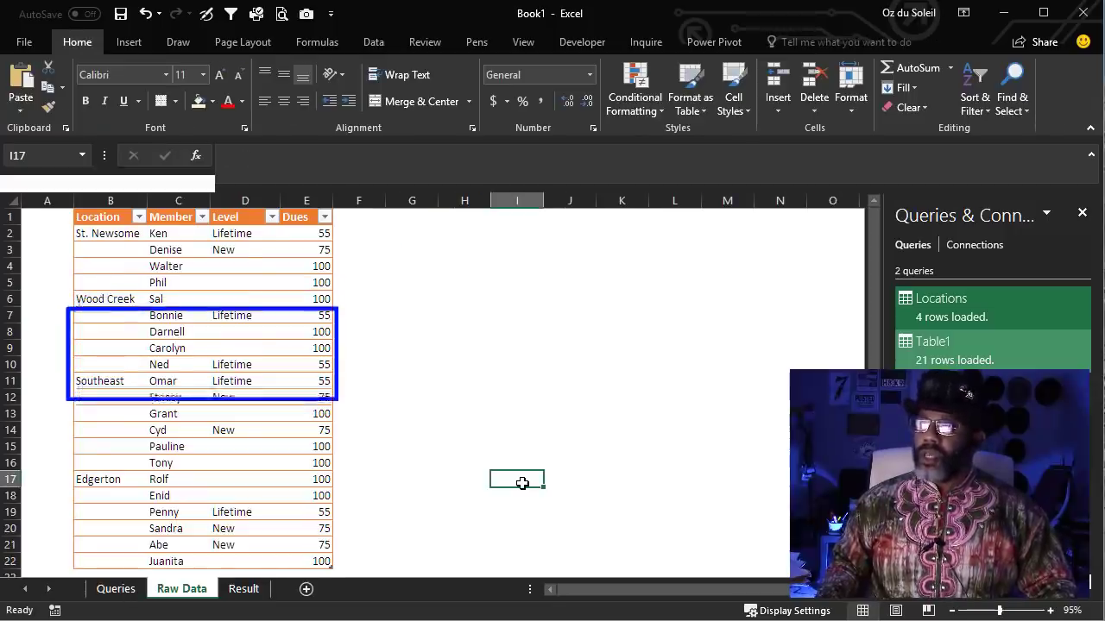
Choose Edgerton as the location in C2 on the Result sheet (counts 1, 3, 2), then view the Raw Data sheet
{"action": "left_click", "coordinate": [244, 588]}
{"action": "left_click", "coordinate": [167, 237]}
{"action": "left_click", "coordinate": [222, 236]}
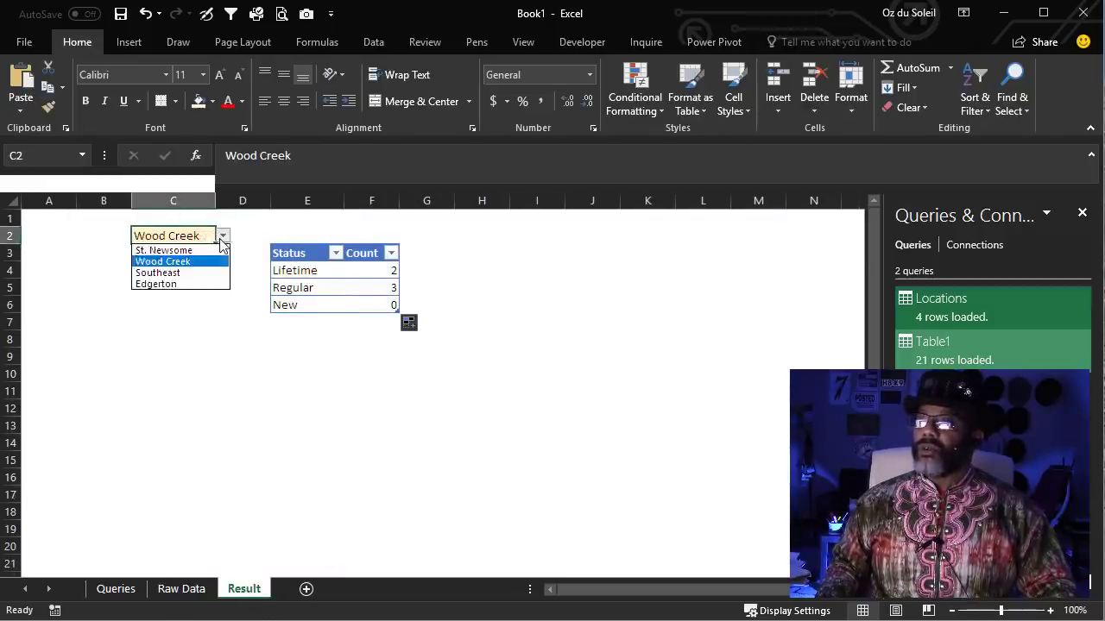
{"action": "left_click", "coordinate": [213, 284]}
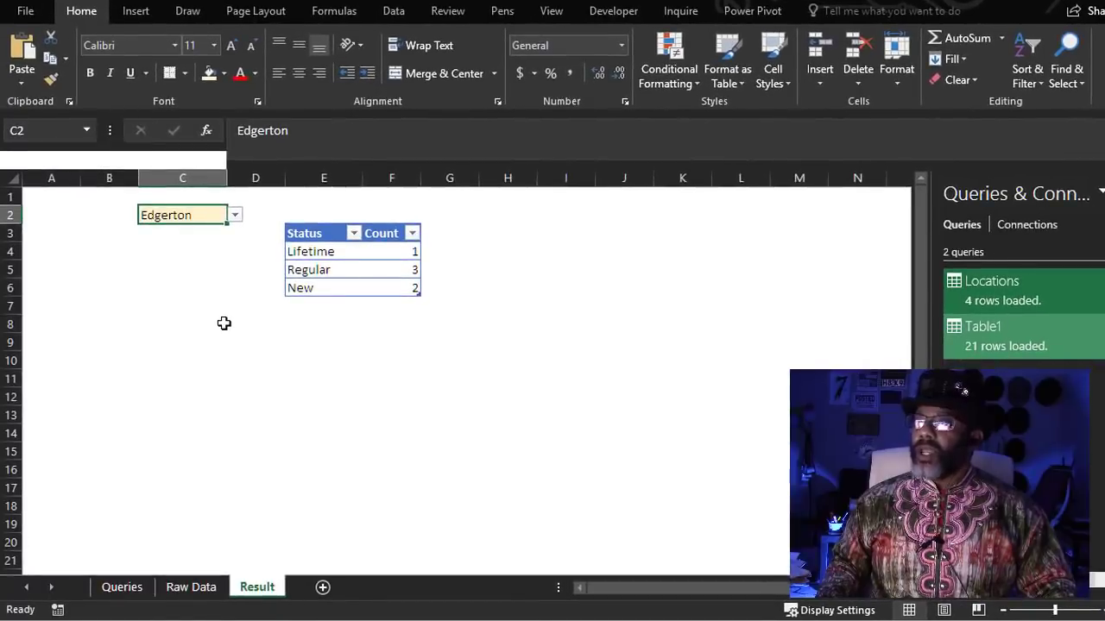
{"action": "left_click", "coordinate": [181, 587]}
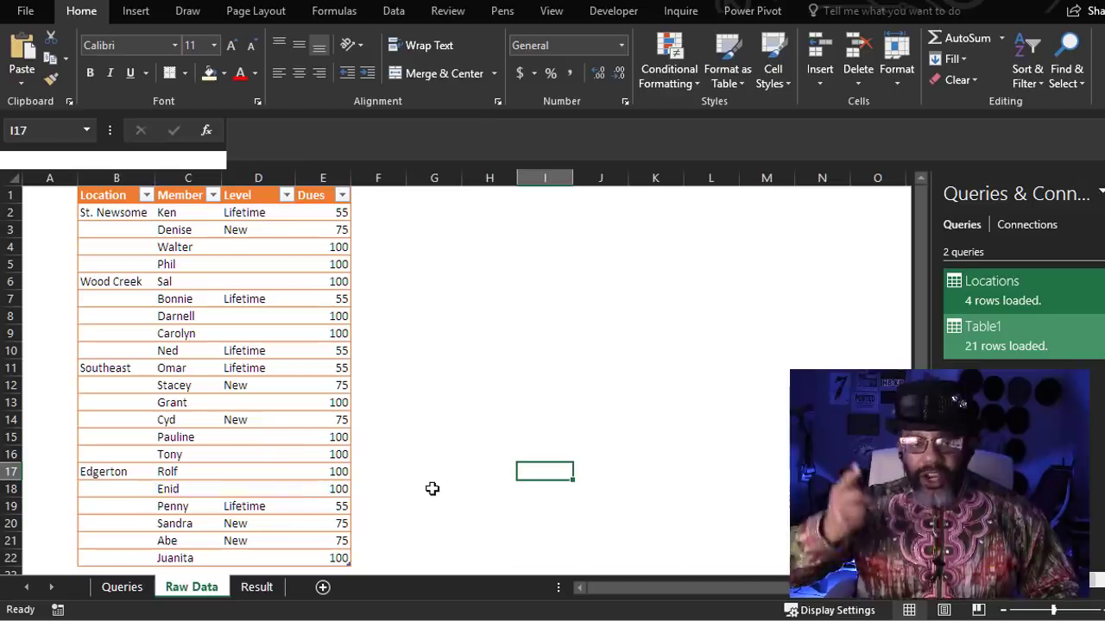
Move the Lawndale and Mirrin rows into the raw data table and refresh all queries
{"action": "scroll", "coordinate": [432, 488], "scroll_direction": "down", "scroll_amount": 5}
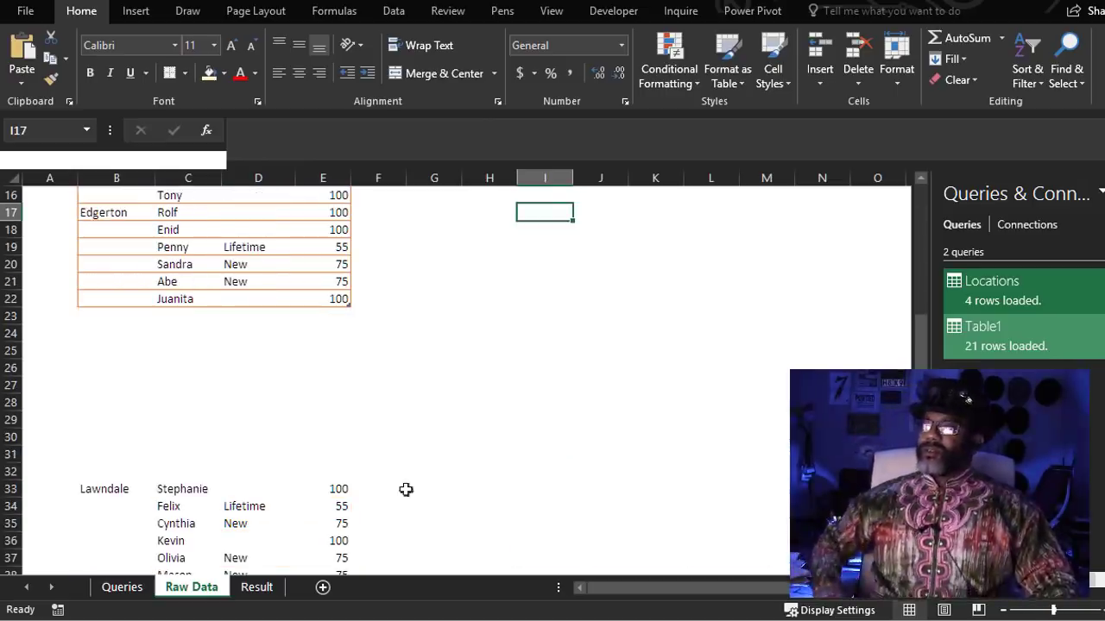
{"action": "left_click_drag", "start_coordinate": [100, 493], "coordinate": [345, 506]}
{"action": "scroll", "coordinate": [372, 450], "scroll_direction": "up", "scroll_amount": 2}
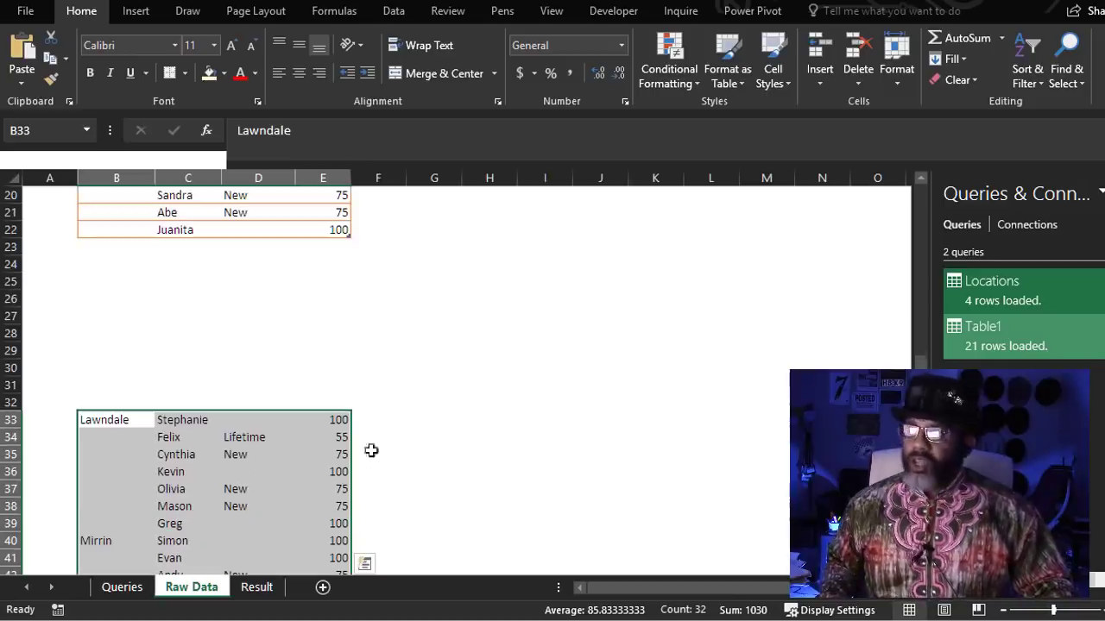
{"action": "left_click_drag", "start_coordinate": [275, 413], "coordinate": [272, 270]}
{"action": "left_click", "coordinate": [278, 358]}
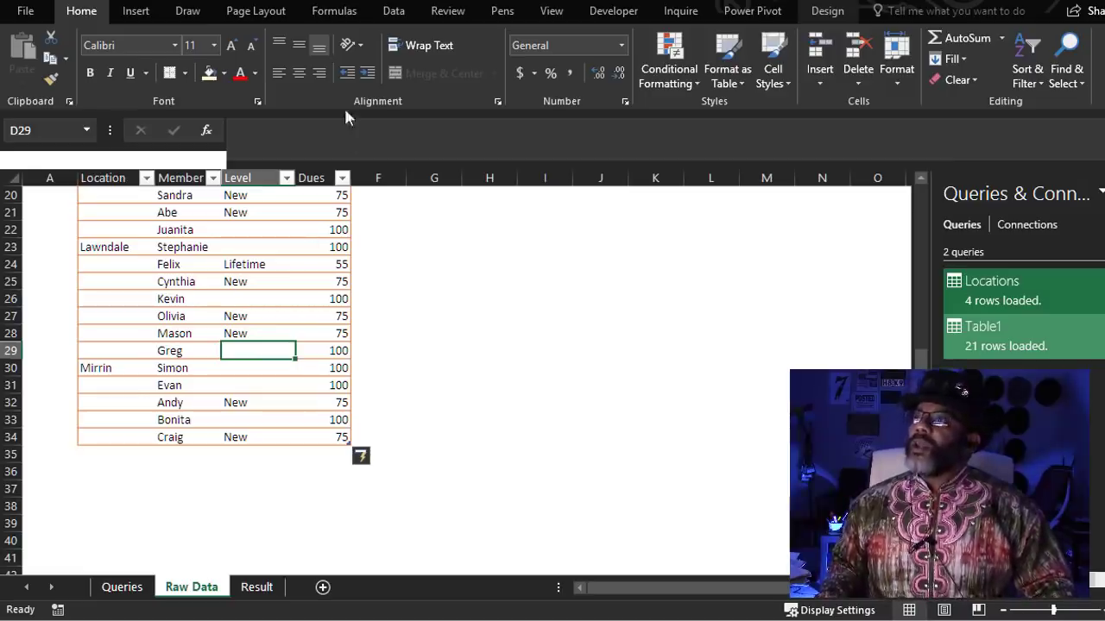
{"action": "left_click", "coordinate": [392, 10]}
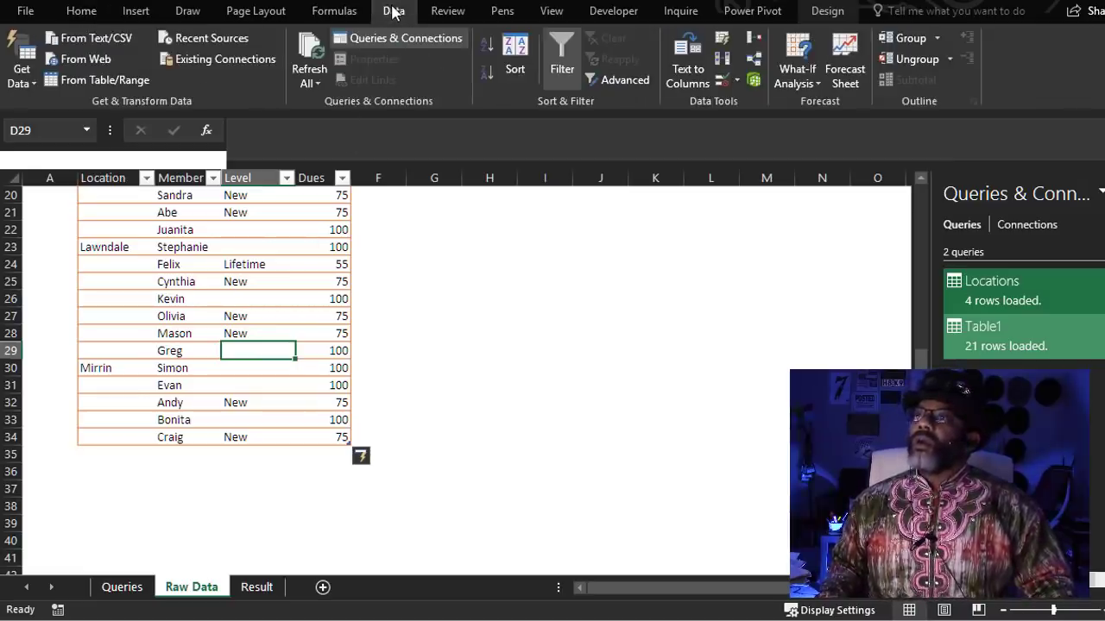
{"action": "left_click", "coordinate": [312, 48]}
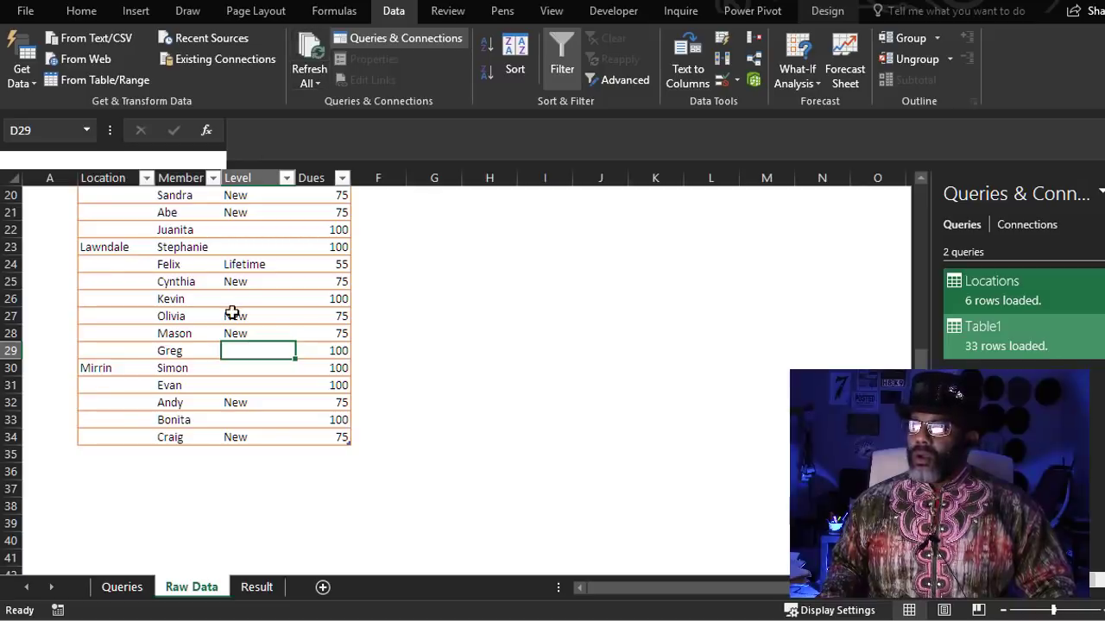
Select Mirrin as the Result sheet location (counts 0, 3, 2), then view the Raw Data sheet
{"action": "left_click", "coordinate": [257, 588]}
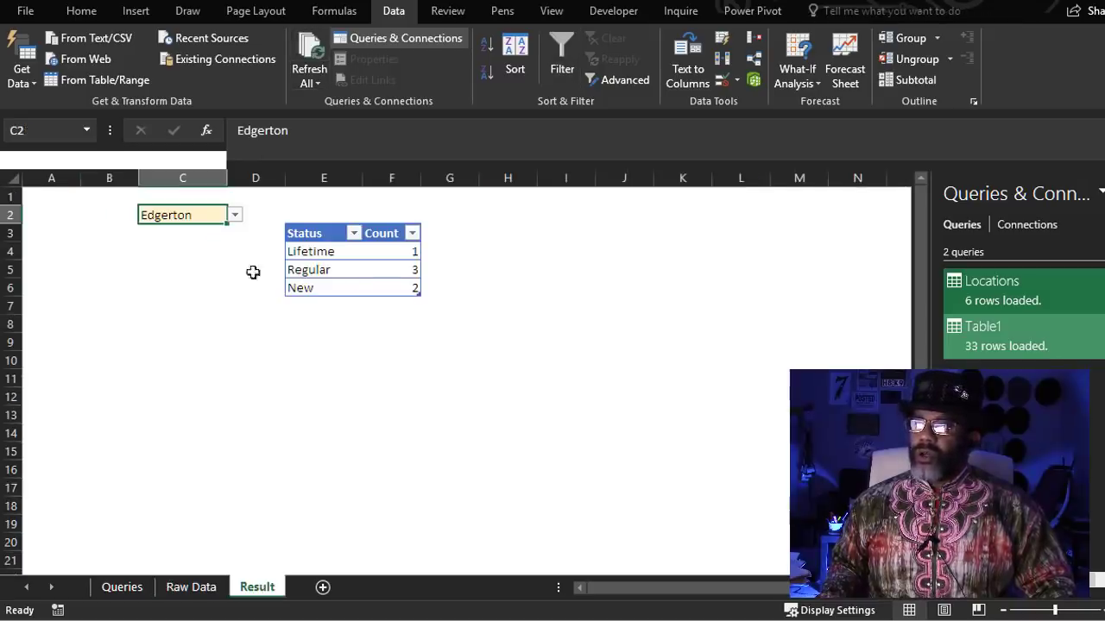
{"action": "left_click", "coordinate": [235, 216]}
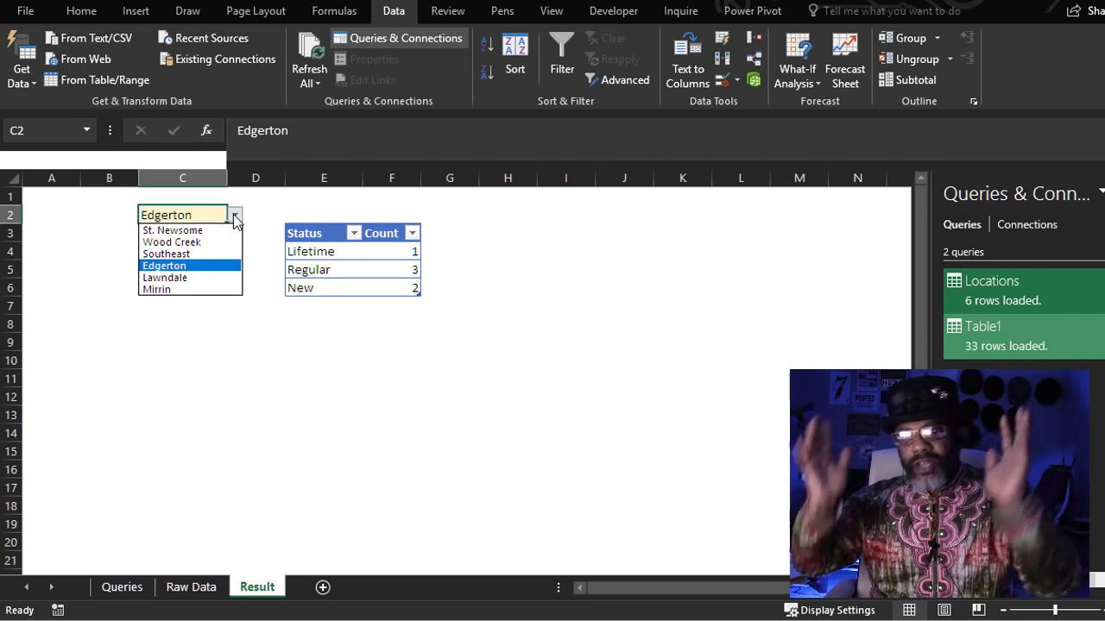
{"action": "left_click", "coordinate": [173, 290]}
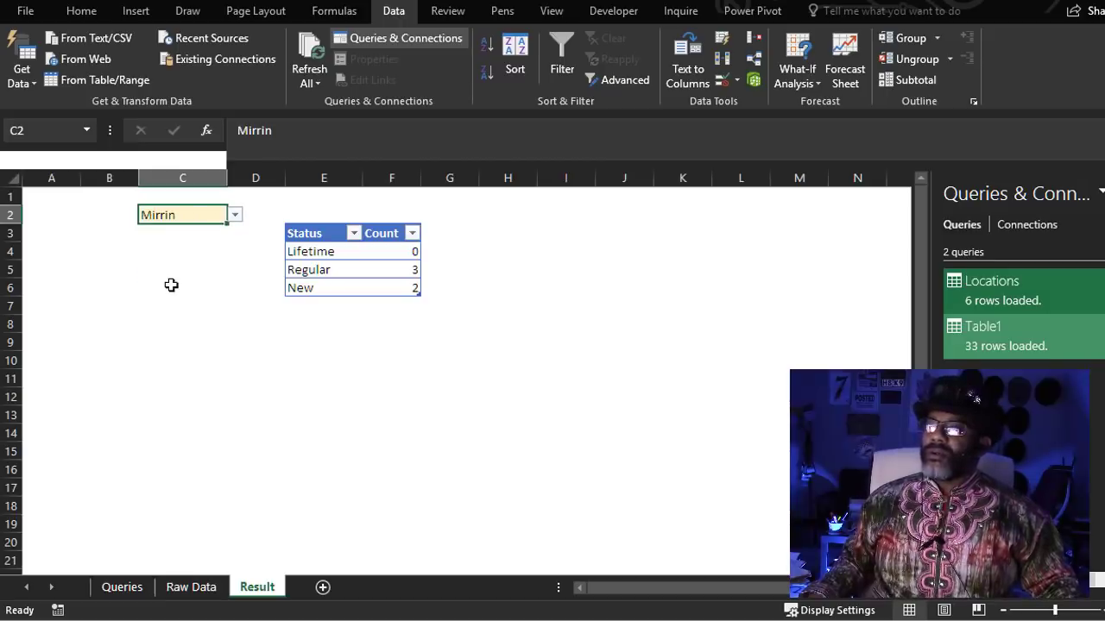
{"action": "left_click", "coordinate": [191, 587]}
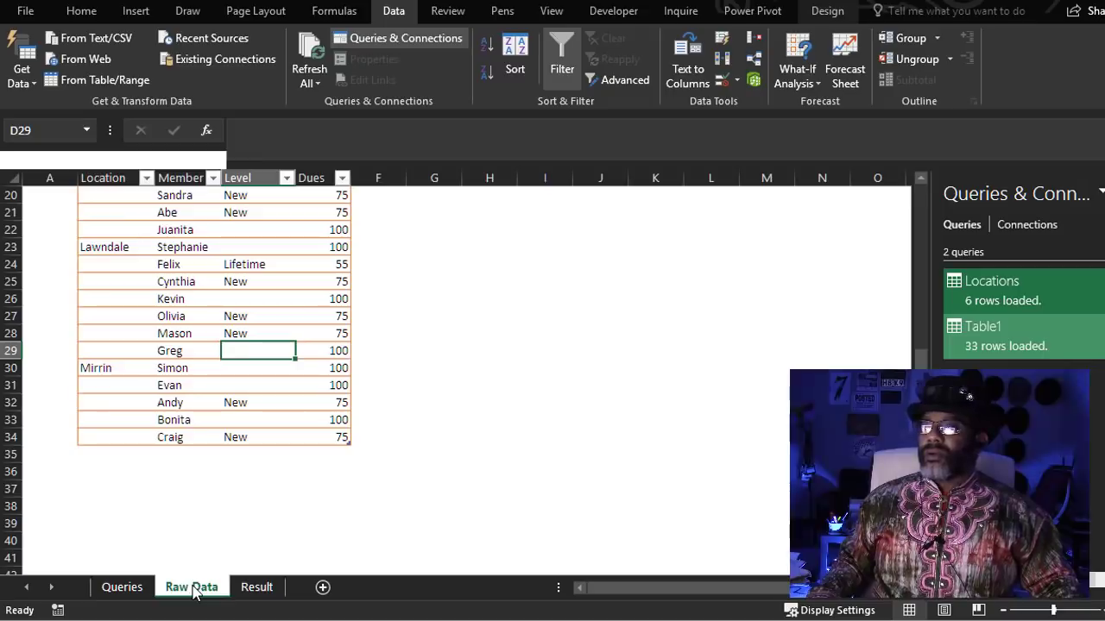
Give the Mirrin member in row 33 level Lifetime and dues of 55, then view the Result sheet
{"action": "left_click", "coordinate": [233, 420]}
{"action": "type", "text": "Lifetime"}
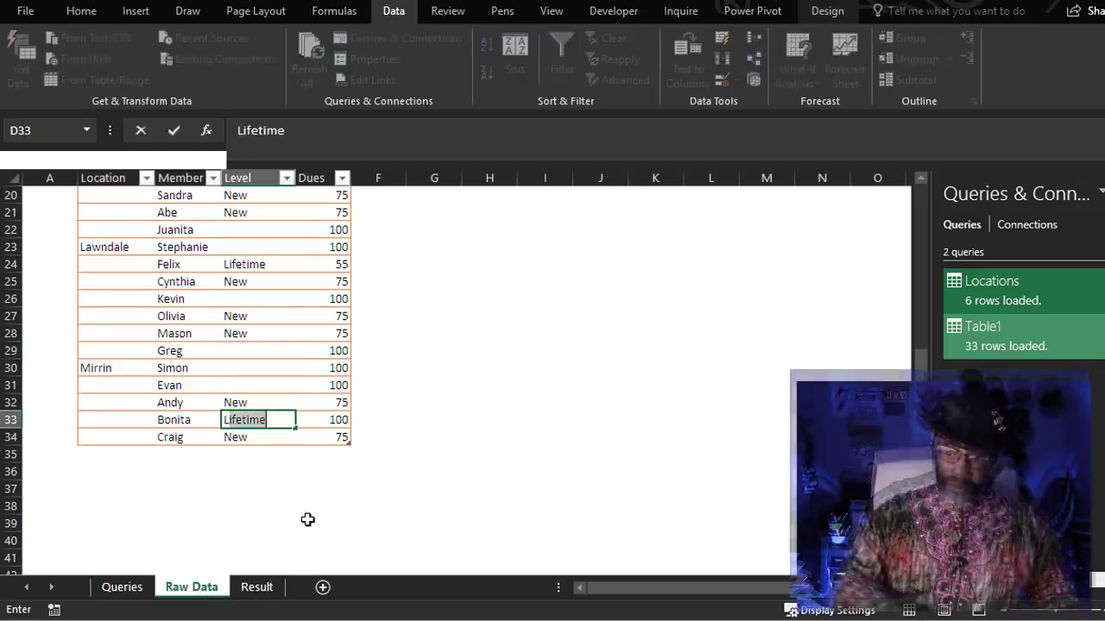
{"action": "key", "text": "Tab"}
{"action": "key", "text": "Tab"}
{"action": "key", "text": "Left"}
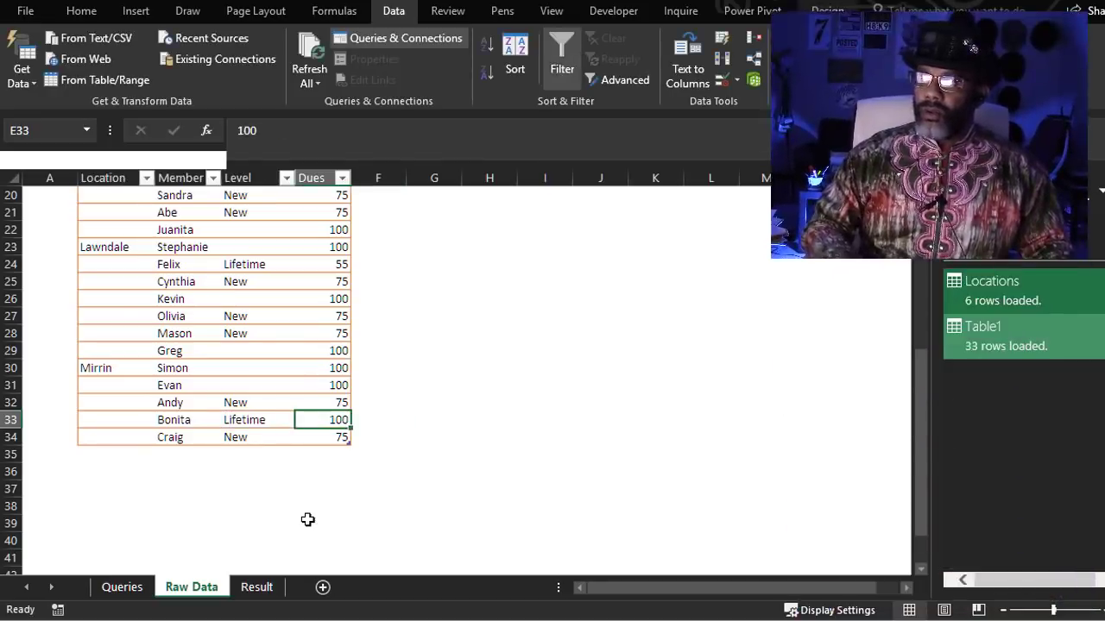
{"action": "type", "text": "55"}
{"action": "key", "text": "Return"}
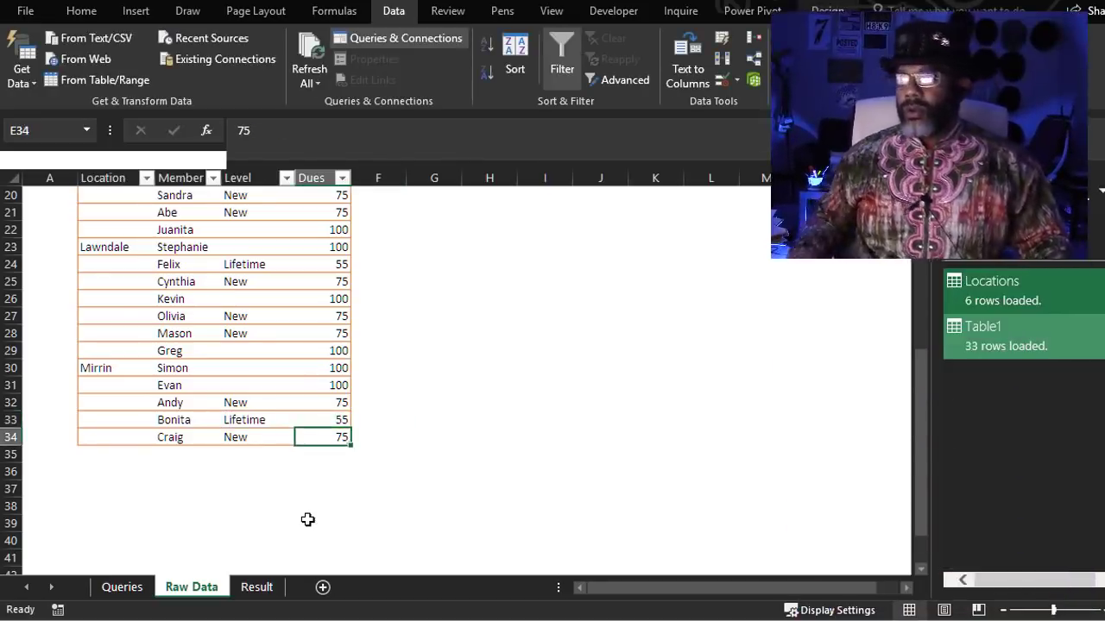
{"action": "left_click", "coordinate": [249, 590]}
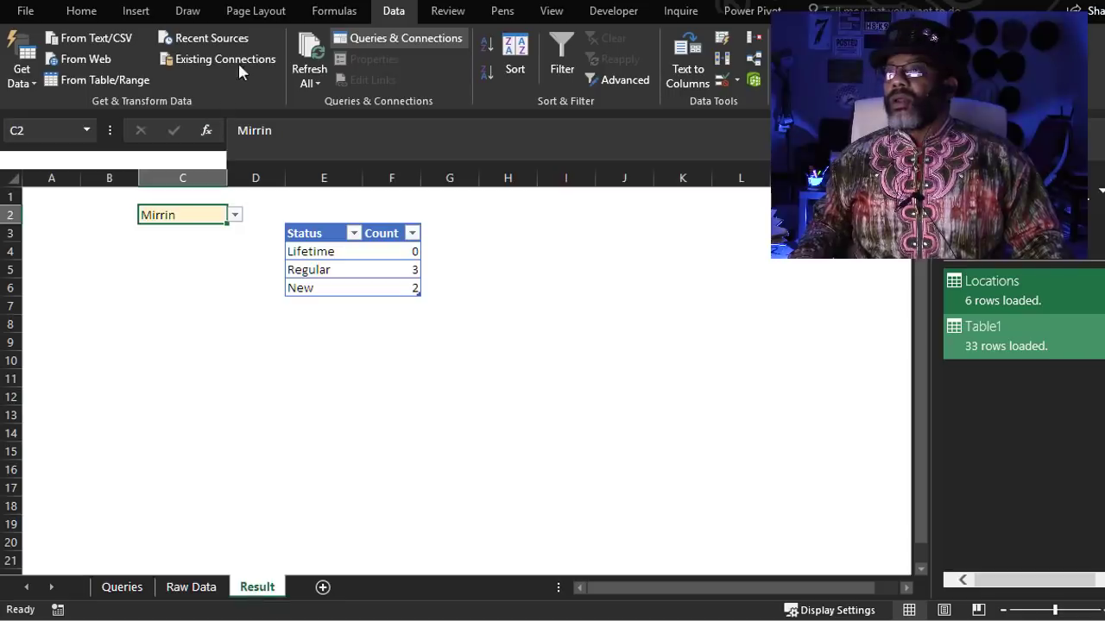
Refresh all data so the Mirrin counts pick up the new Lifetime member
{"action": "left_click", "coordinate": [311, 44]}
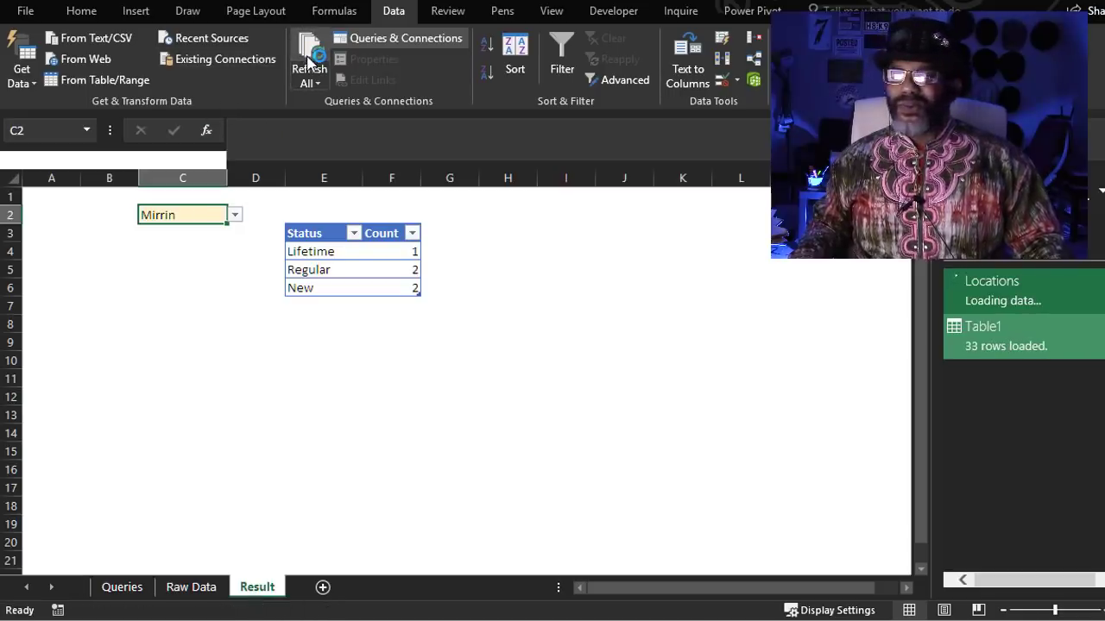